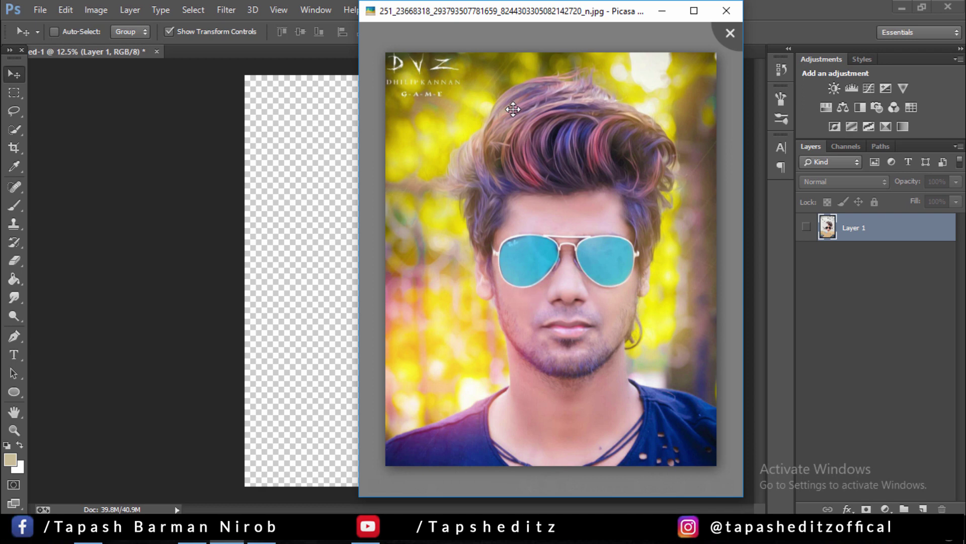
# - Paste the portrait copied from Picasa as a new layer and scale it to about 278%
pyautogui.rightClick(512, 109)
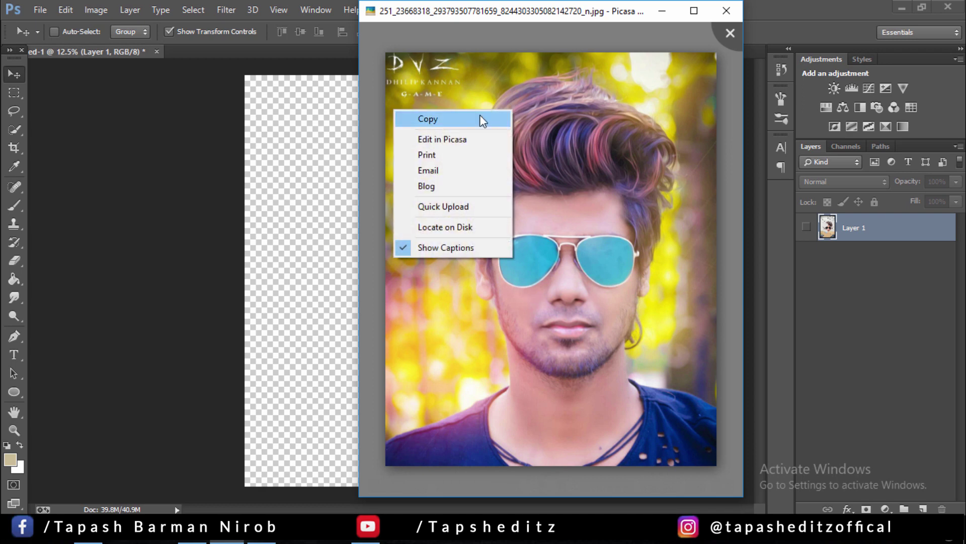
pyautogui.click(481, 116)
pyautogui.click(662, 11)
pyautogui.click(66, 9)
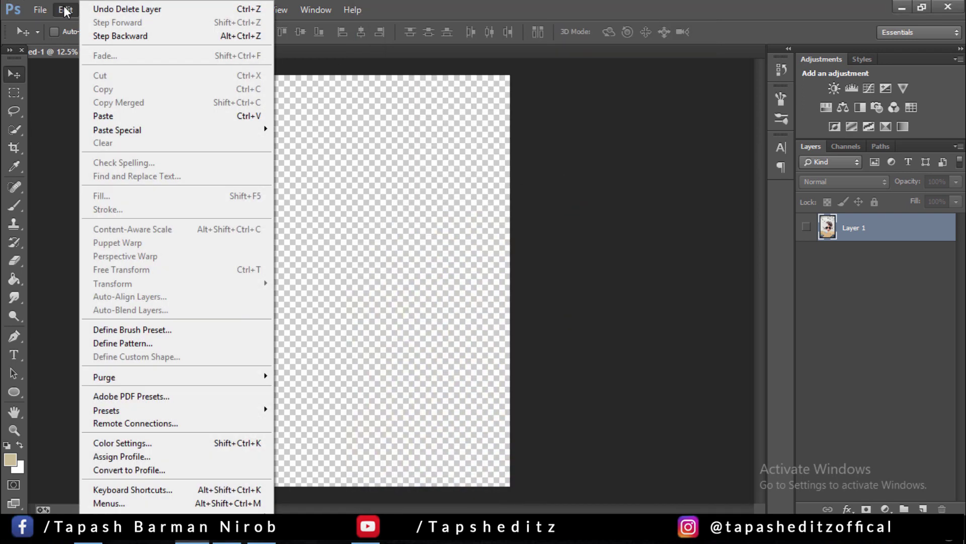
pyautogui.click(104, 116)
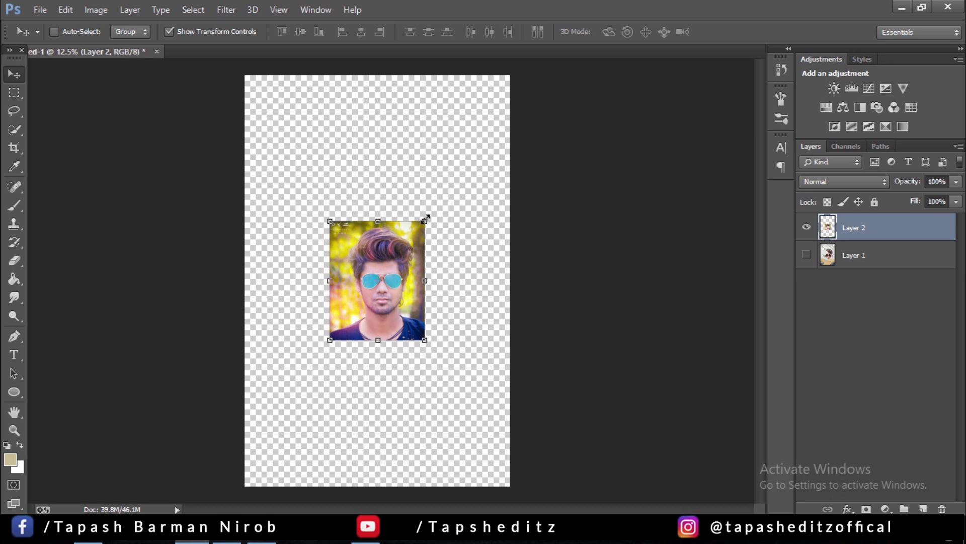
pyautogui.moveTo(425, 218); pyautogui.dragTo(554, 149)
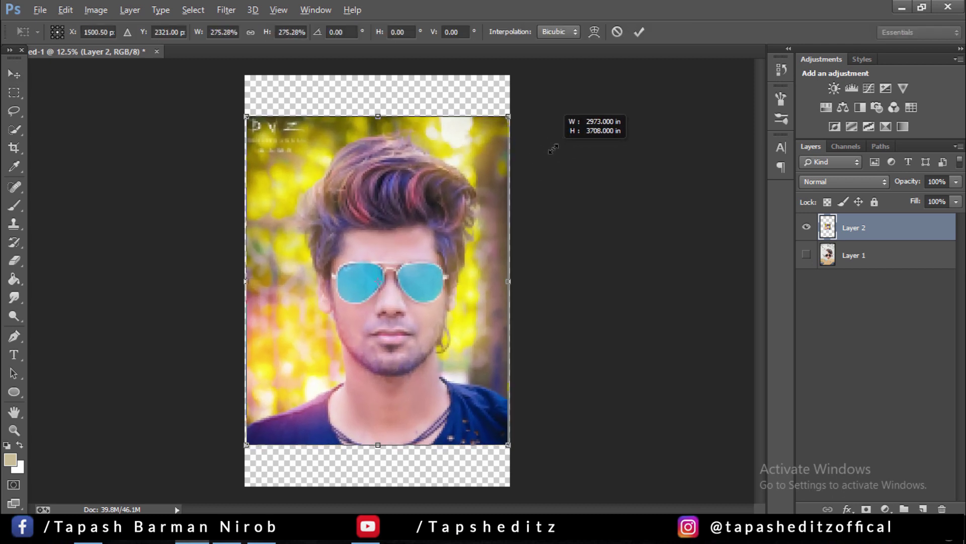
pyautogui.moveTo(554, 149); pyautogui.dragTo(558, 146)
pyautogui.click(639, 31)
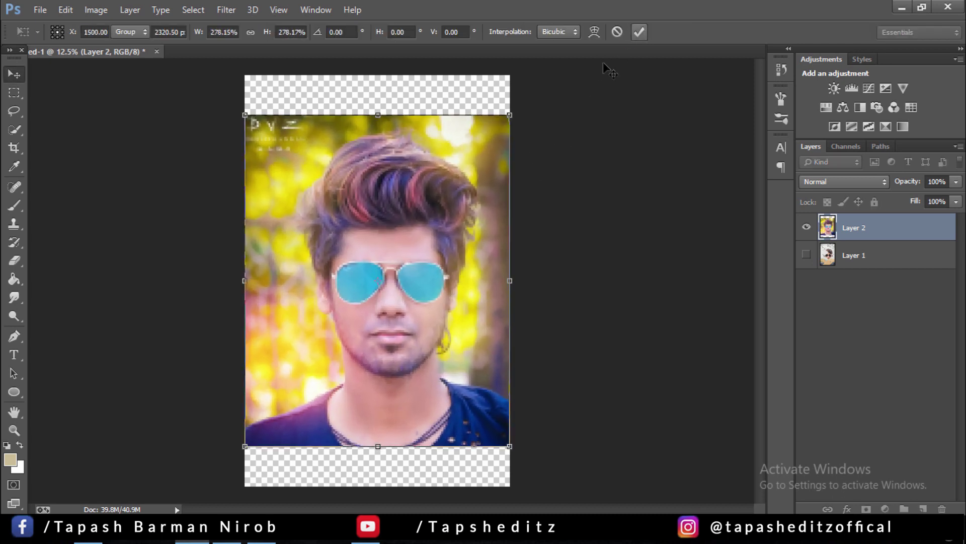
# - Apply a Shadows/Highlights adjustment to the portrait at 35% shadows
pyautogui.click(96, 10)
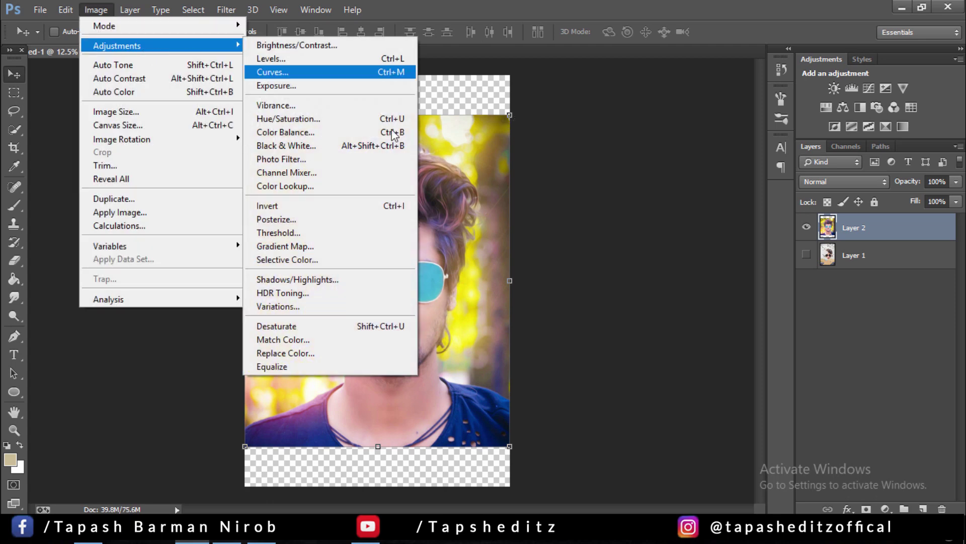
pyautogui.click(383, 279)
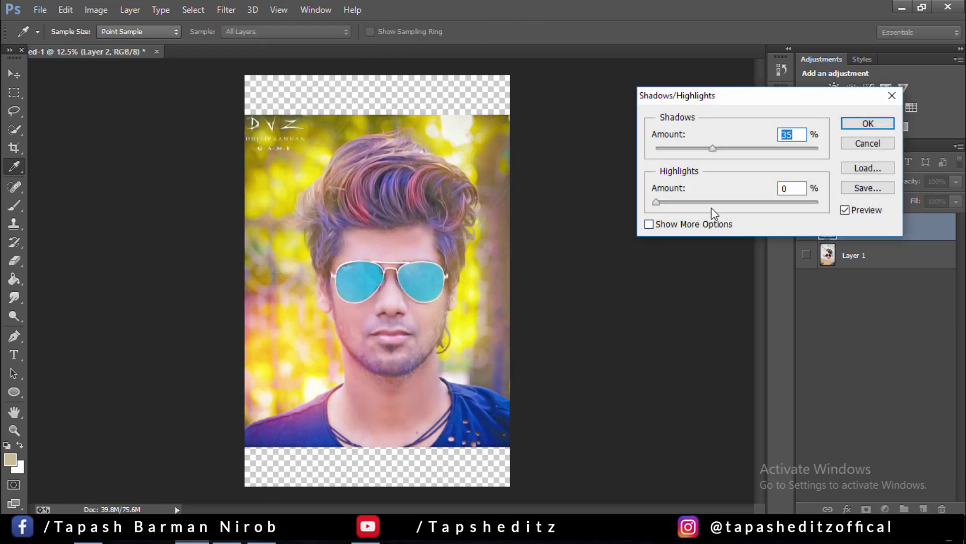
pyautogui.press('Tab')
pyautogui.moveTo(703, 150); pyautogui.dragTo(657, 147)
pyautogui.click(866, 124)
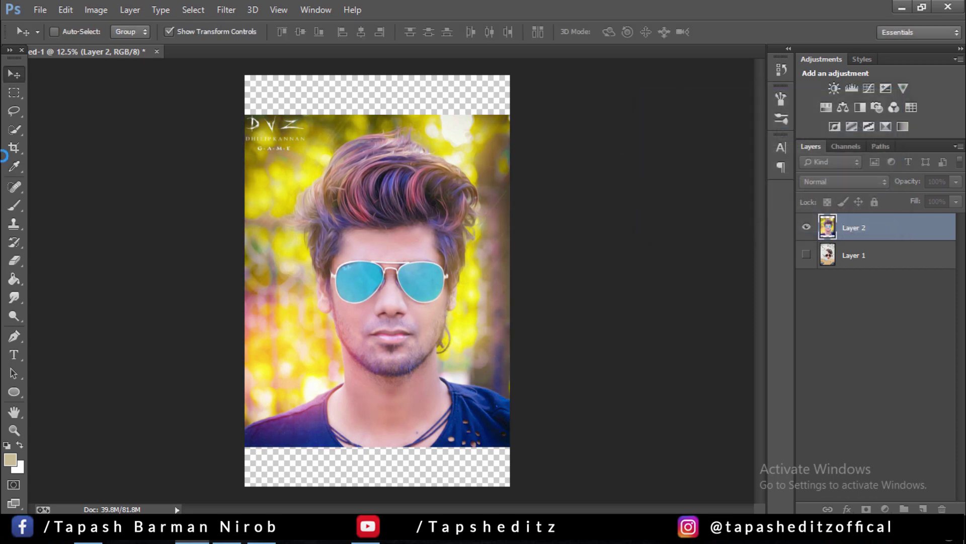
# - Quick-select the man's hair, face, neck, chest and both shoulders
pyautogui.click(14, 130)
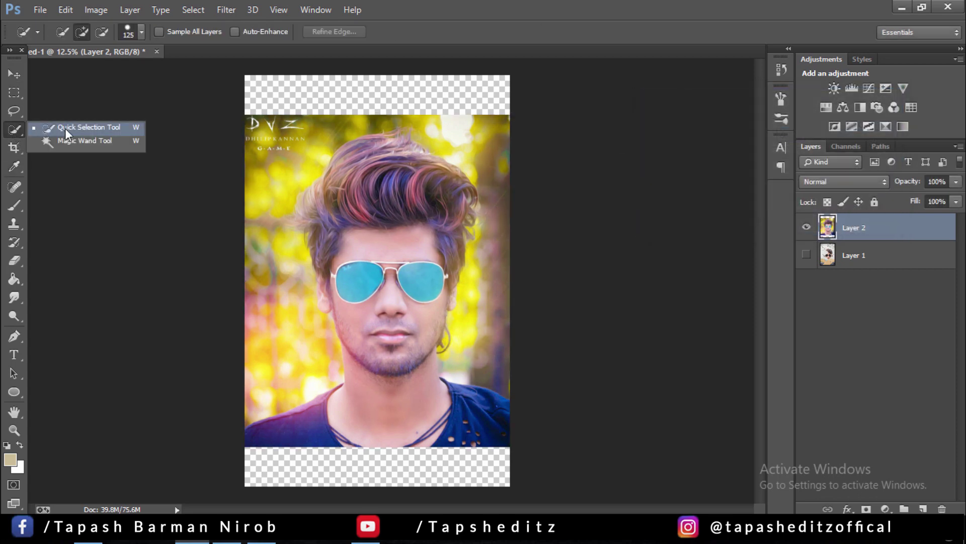
pyautogui.click(61, 130)
pyautogui.moveTo(351, 162)
pyautogui.mouseDown()
pyautogui.moveTo(356, 197)
pyautogui.moveTo(305, 209)
pyautogui.moveTo(369, 216)
pyautogui.moveTo(446, 199)
pyautogui.moveTo(425, 159)
pyautogui.moveTo(433, 185)
pyautogui.moveTo(467, 197)
pyautogui.moveTo(465, 219)
pyautogui.moveTo(345, 242)
pyautogui.moveTo(369, 287)
pyautogui.moveTo(327, 294)
pyautogui.moveTo(429, 282)
pyautogui.moveTo(360, 319)
pyautogui.moveTo(363, 334)
pyautogui.mouseUp()
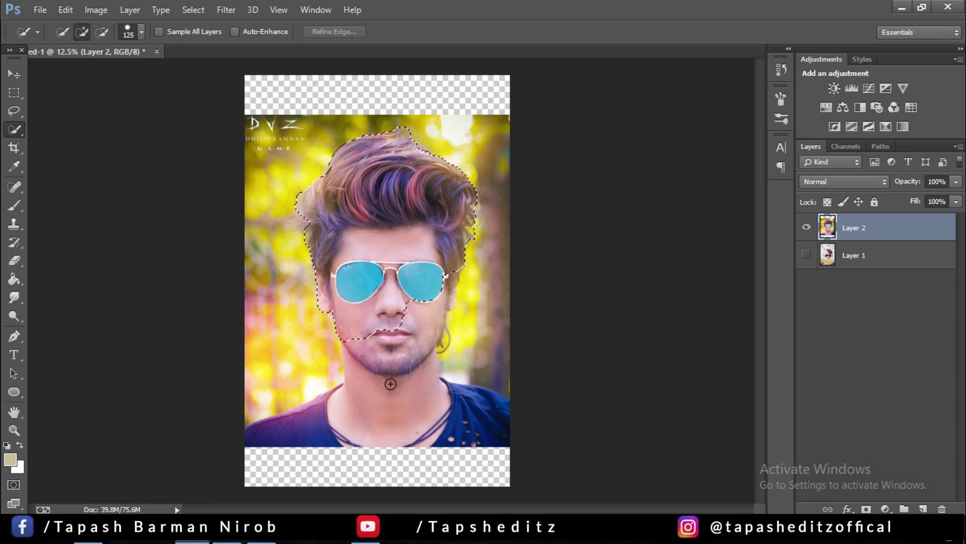
pyautogui.click(391, 384)
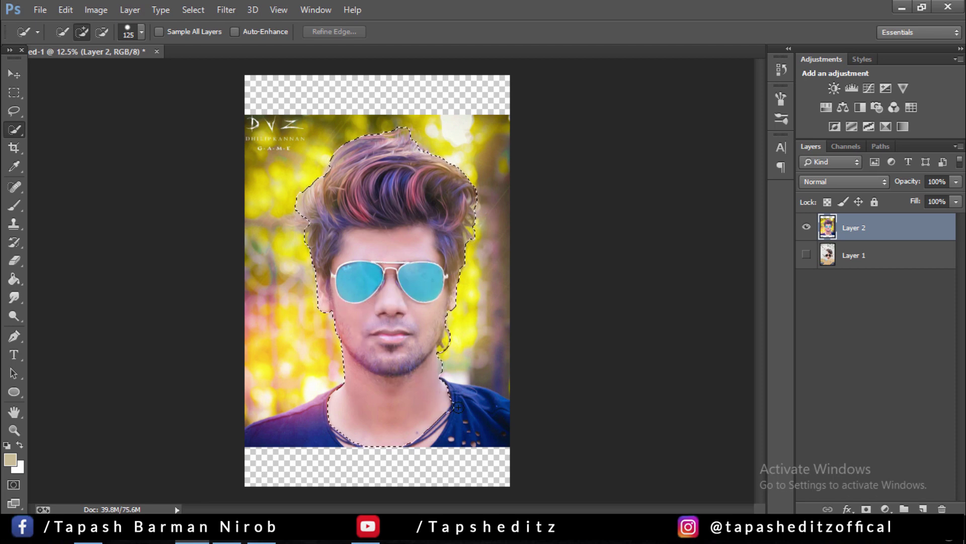
pyautogui.moveTo(458, 408); pyautogui.dragTo(481, 409)
pyautogui.moveTo(317, 414); pyautogui.dragTo(306, 424)
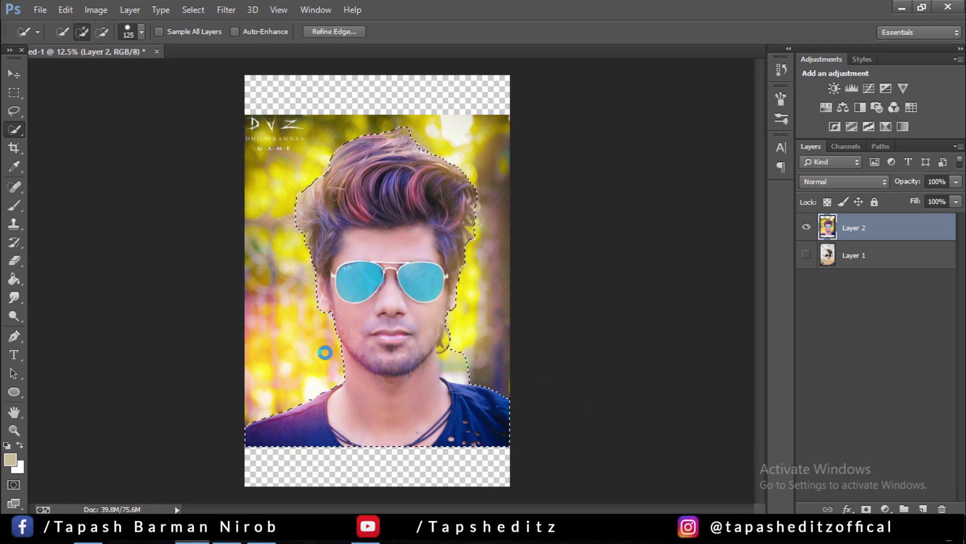
# - Zoom in and subtract the background beside the neck from the selection
pyautogui.click(170, 272)
pyautogui.hotkey('ctrl', '+')
pyautogui.hotkey('ctrl', '+')
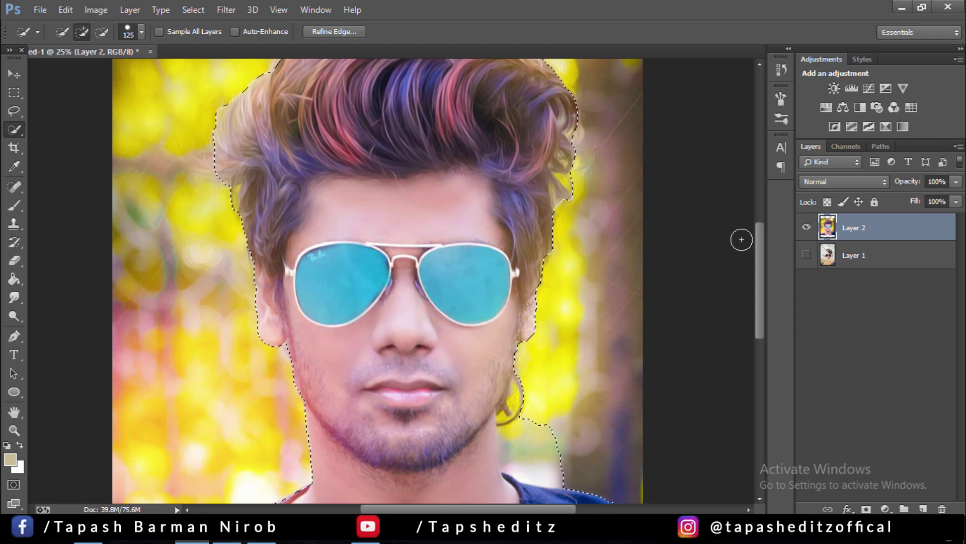
pyautogui.moveTo(759, 281); pyautogui.dragTo(761, 324)
pyautogui.click(101, 32)
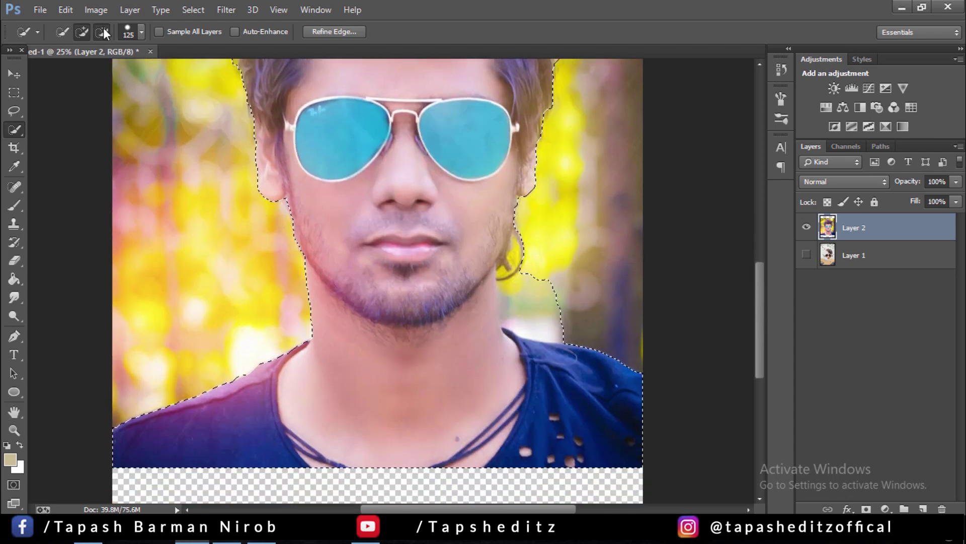
pyautogui.moveTo(556, 305)
pyautogui.mouseDown()
pyautogui.moveTo(516, 296)
pyautogui.moveTo(531, 280)
pyautogui.moveTo(512, 298)
pyautogui.mouseUp()
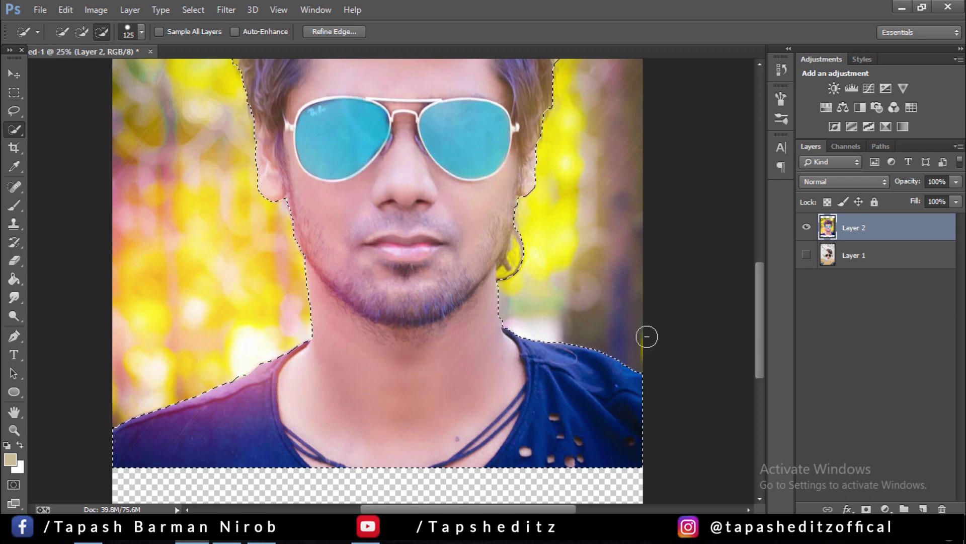
# - Add a layer mask to Layer 2 and refine the hair edges near the ear, top and left side
pyautogui.click(865, 509)
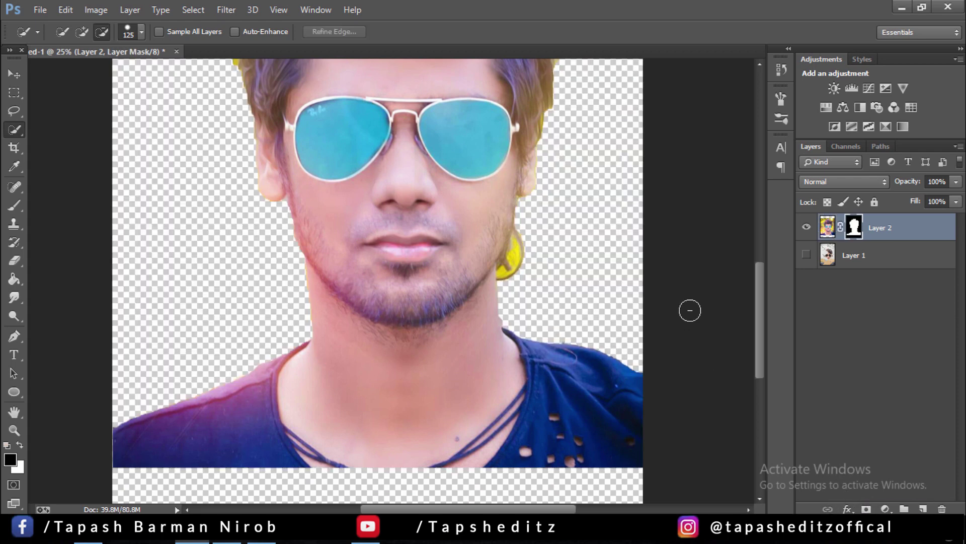
pyautogui.hotkey('ctrl', '-')
pyautogui.hotkey('ctrl', '-')
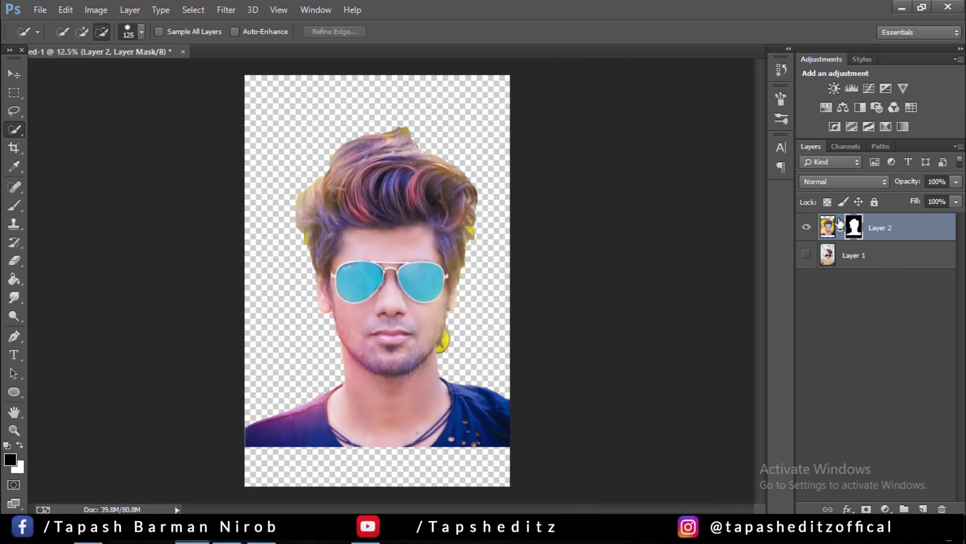
pyautogui.rightClick(850, 226)
pyautogui.click(836, 338)
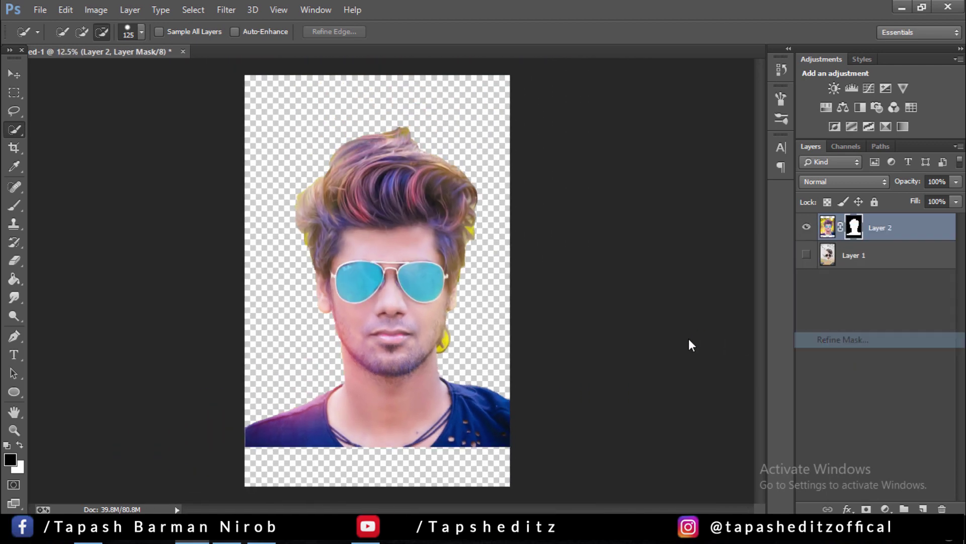
pyautogui.moveTo(445, 342); pyautogui.dragTo(449, 345)
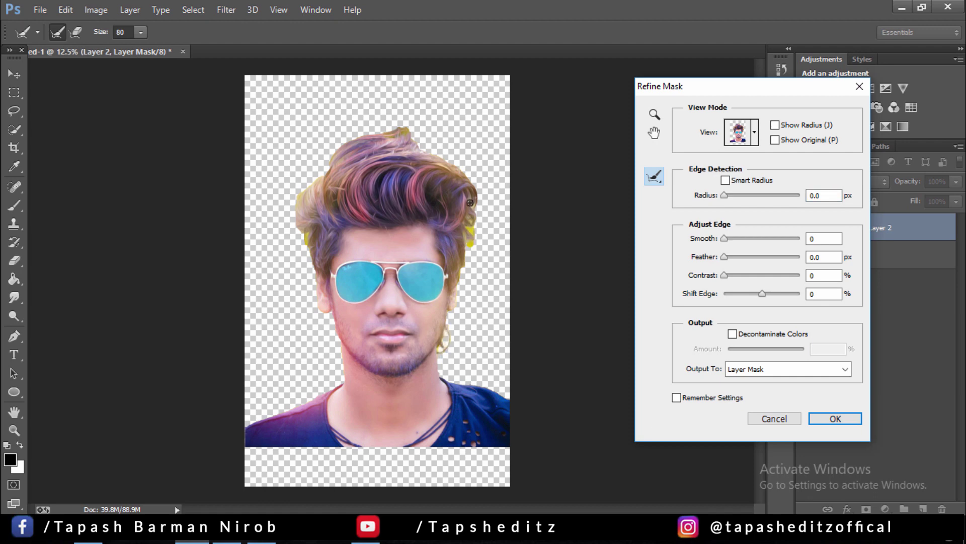
pyautogui.moveTo(416, 136); pyautogui.dragTo(324, 162)
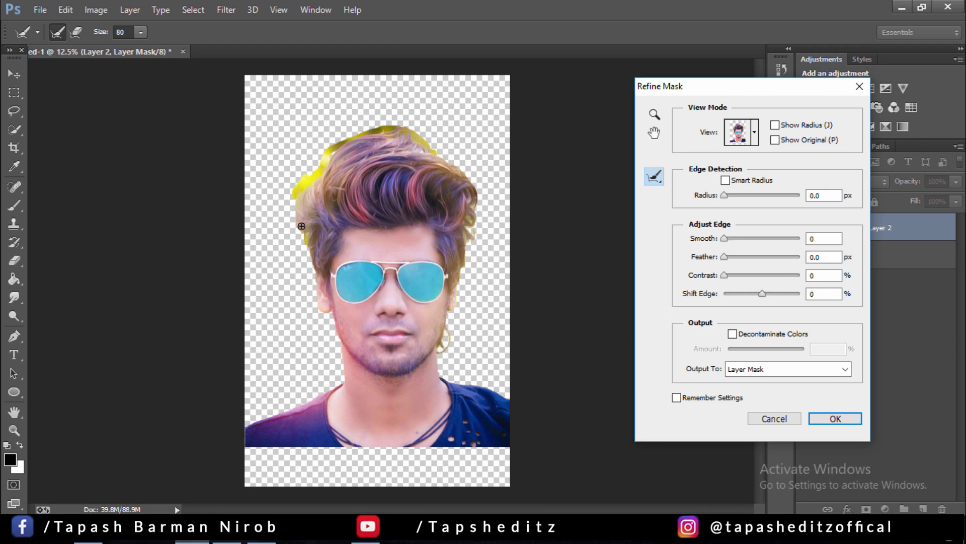
pyautogui.moveTo(302, 226); pyautogui.dragTo(314, 267)
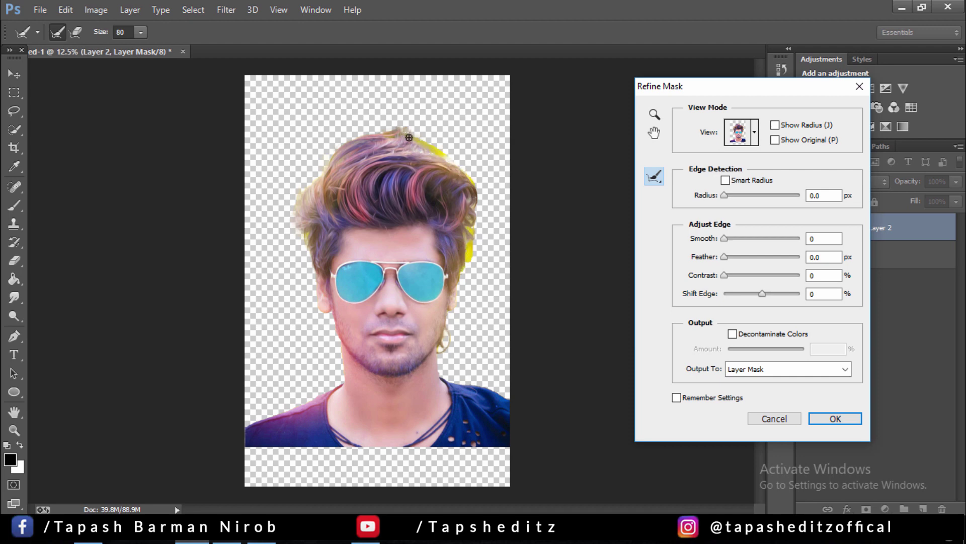
# - Set the mask edge contrast to 6, touch up the top hair strands and apply
pyautogui.moveTo(724, 276); pyautogui.dragTo(747, 276)
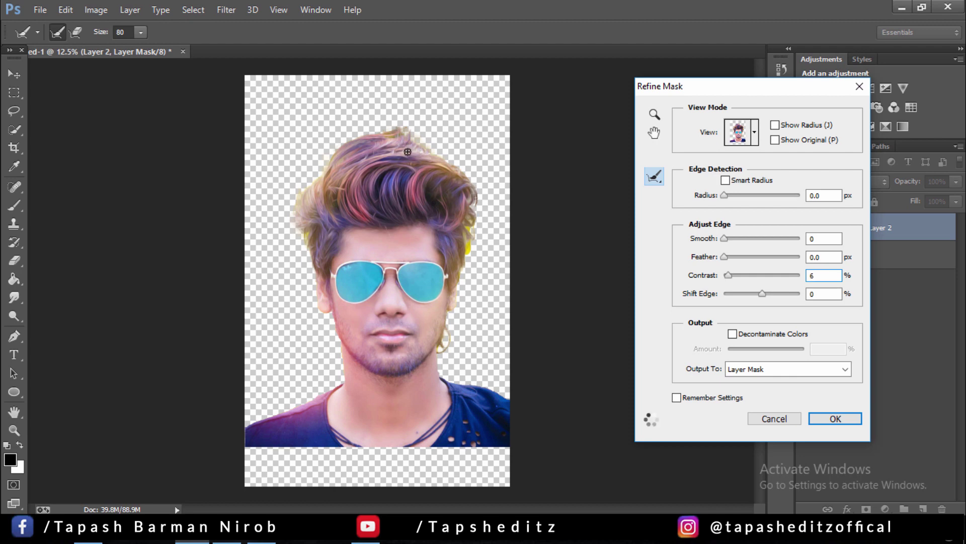
pyautogui.moveTo(388, 126); pyautogui.dragTo(418, 131)
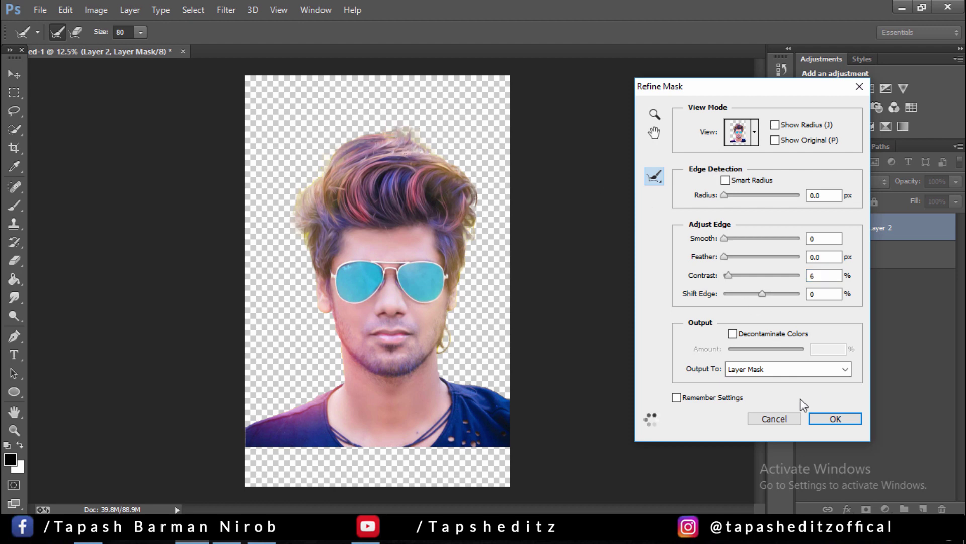
pyautogui.click(822, 418)
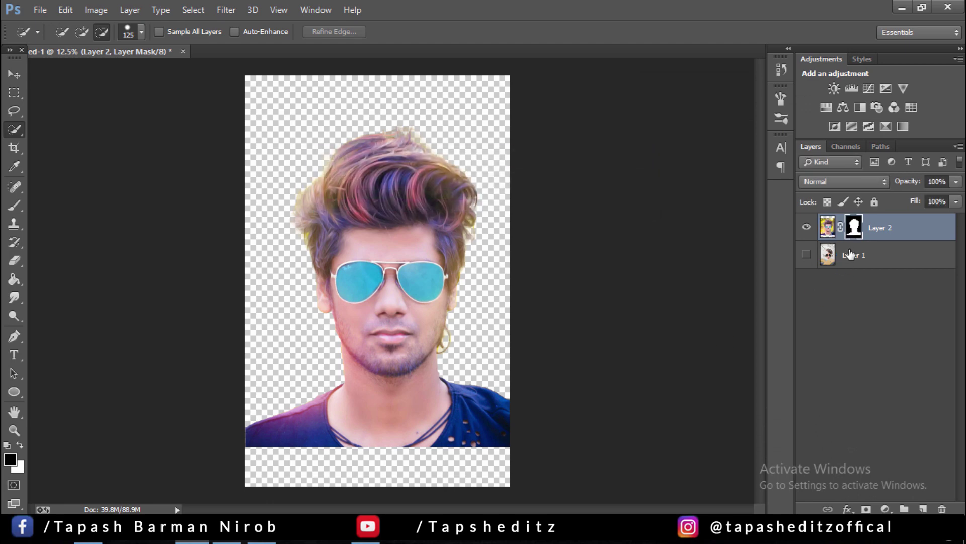
# - Place the embedded image bg into the document
pyautogui.moveTo(902, 238)
pyautogui.mouseDown()
pyautogui.moveTo(896, 274)
pyautogui.moveTo(887, 248)
pyautogui.mouseUp()
pyautogui.click(39, 9)
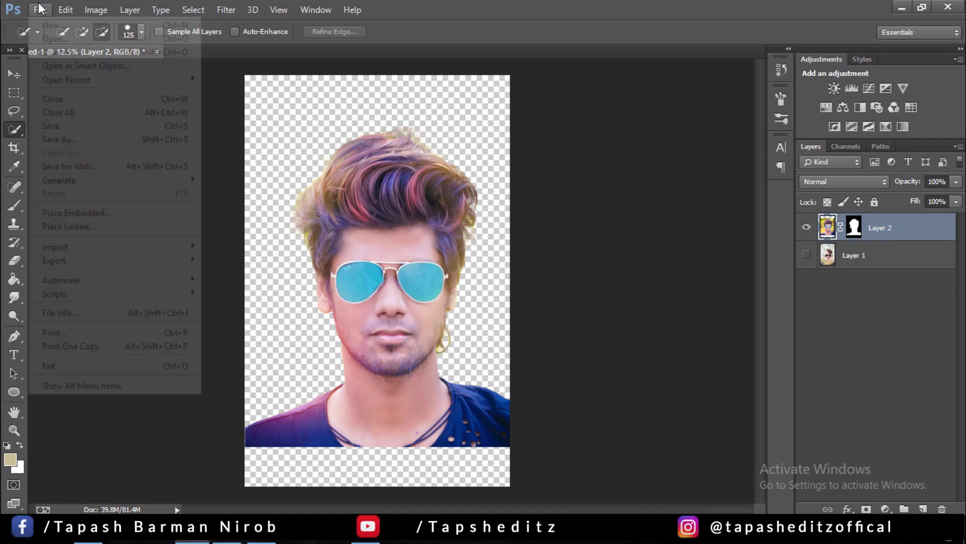
pyautogui.click(113, 213)
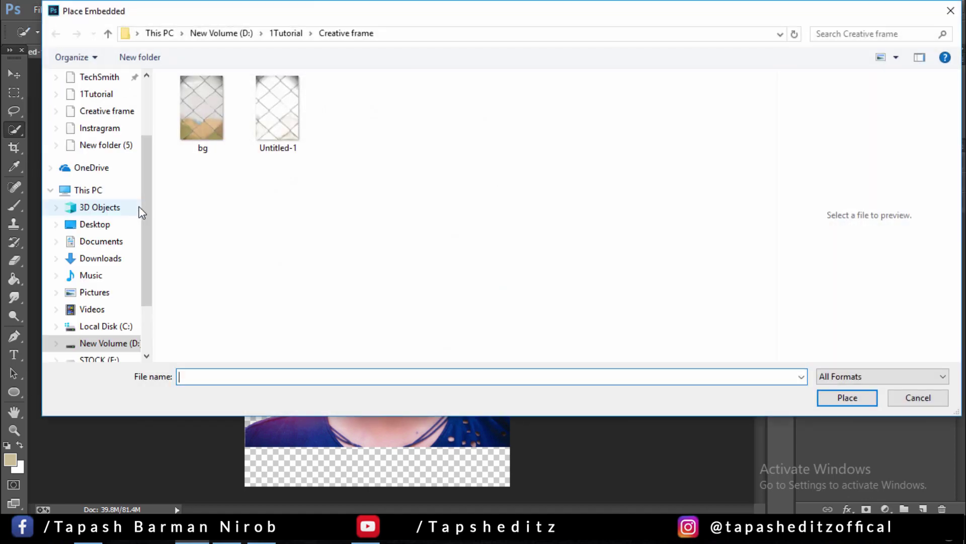
pyautogui.click(232, 130)
pyautogui.click(847, 397)
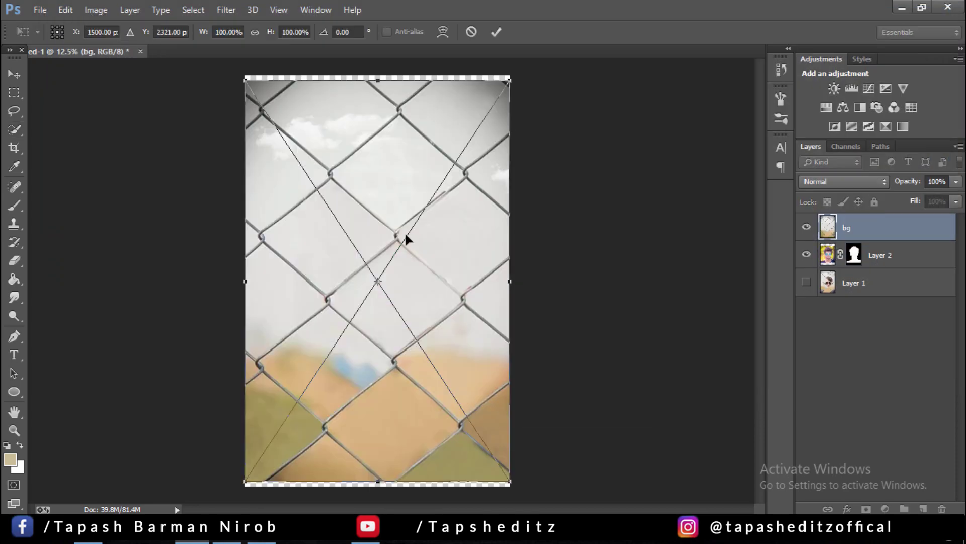
# - Commit the placed bg image and move its layer beneath Layer 2
pyautogui.rightClick(406, 236)
pyautogui.click(415, 240)
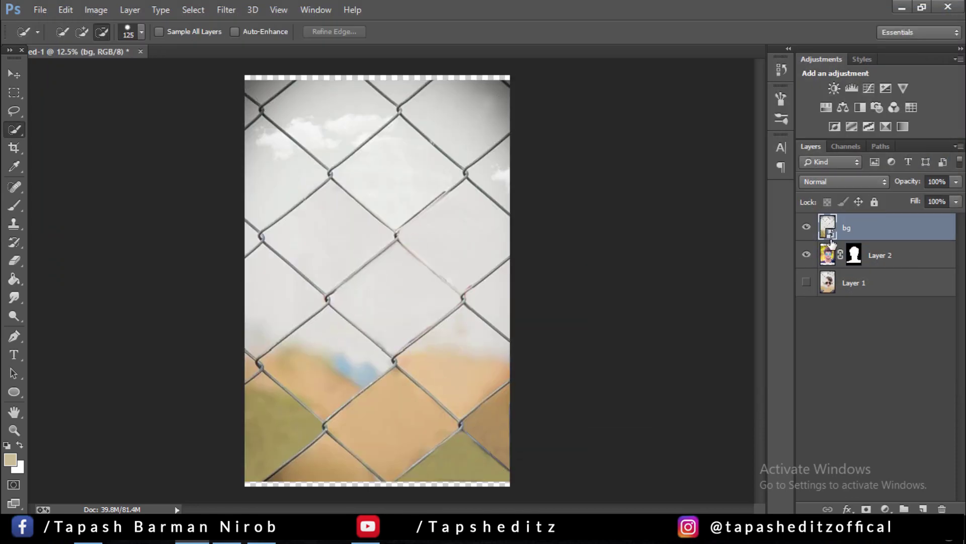
pyautogui.moveTo(858, 237); pyautogui.dragTo(877, 262)
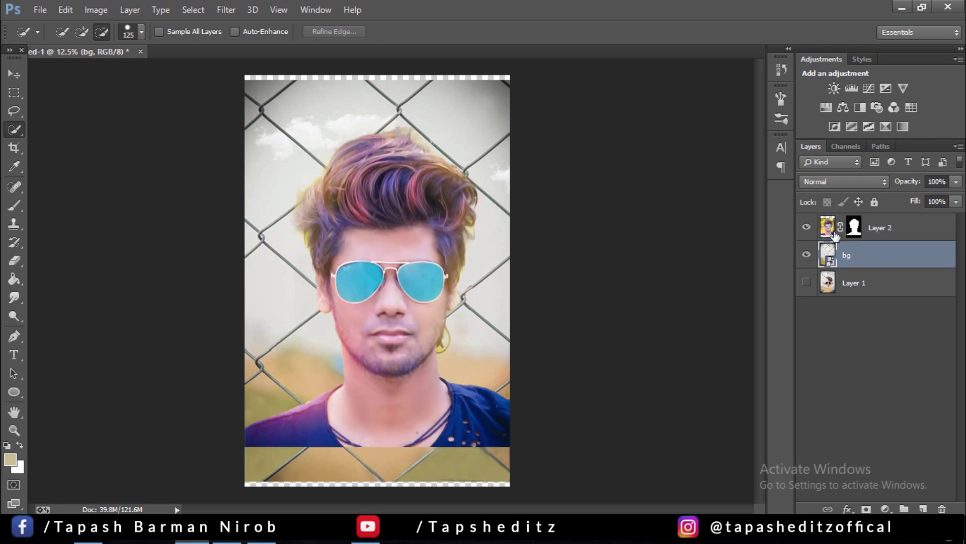
pyautogui.click(49, 11)
pyautogui.click(40, 11)
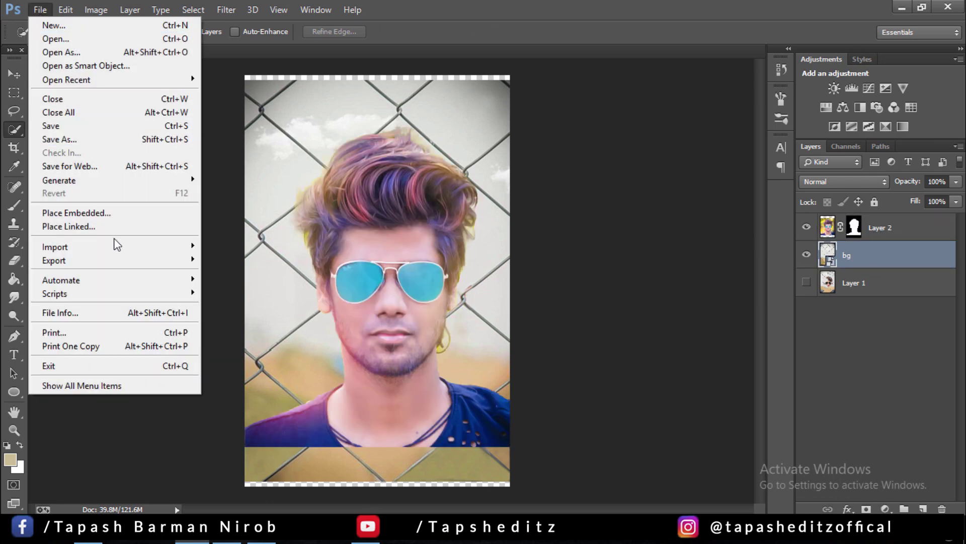
# - Place the Untitled-1 fence image into the document as an embedded layer
pyautogui.click(105, 213)
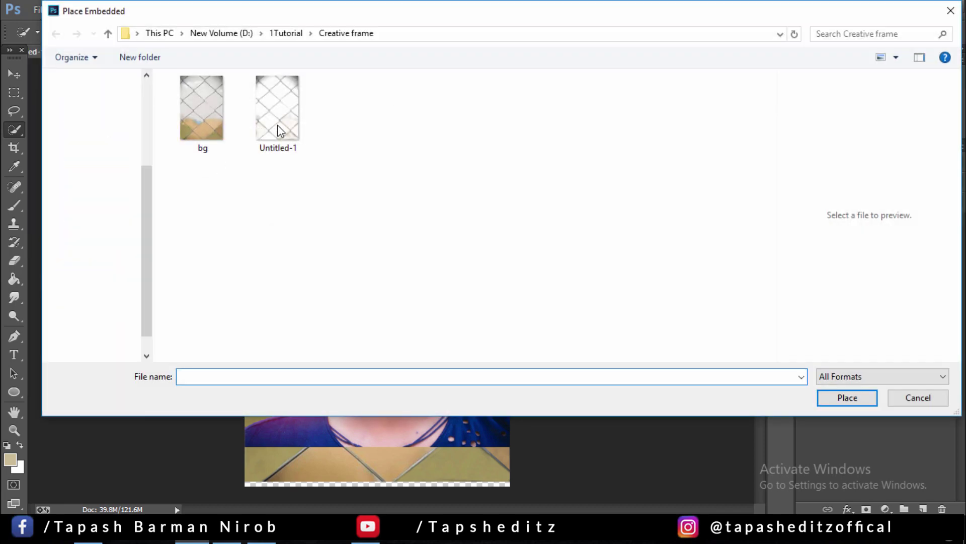
pyautogui.click(287, 123)
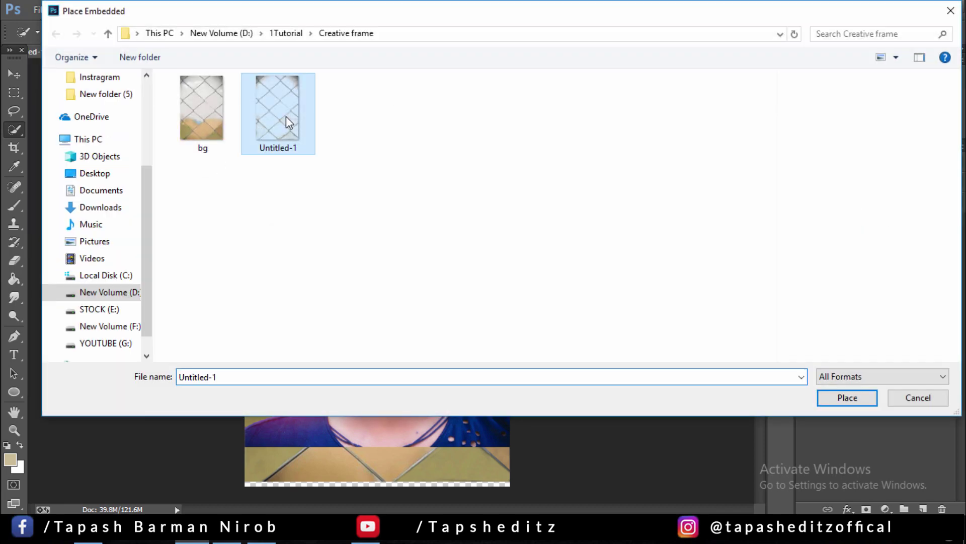
pyautogui.click(867, 399)
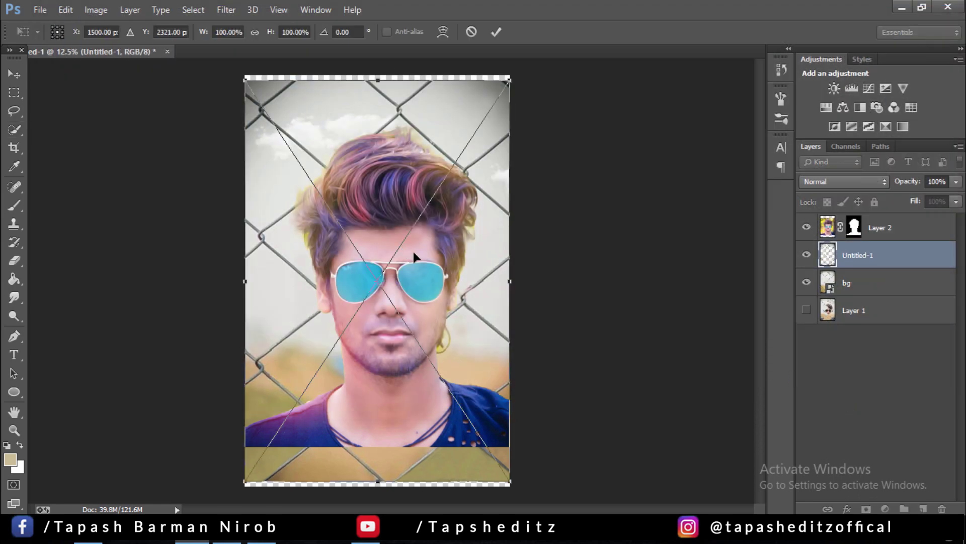
pyautogui.rightClick(419, 261)
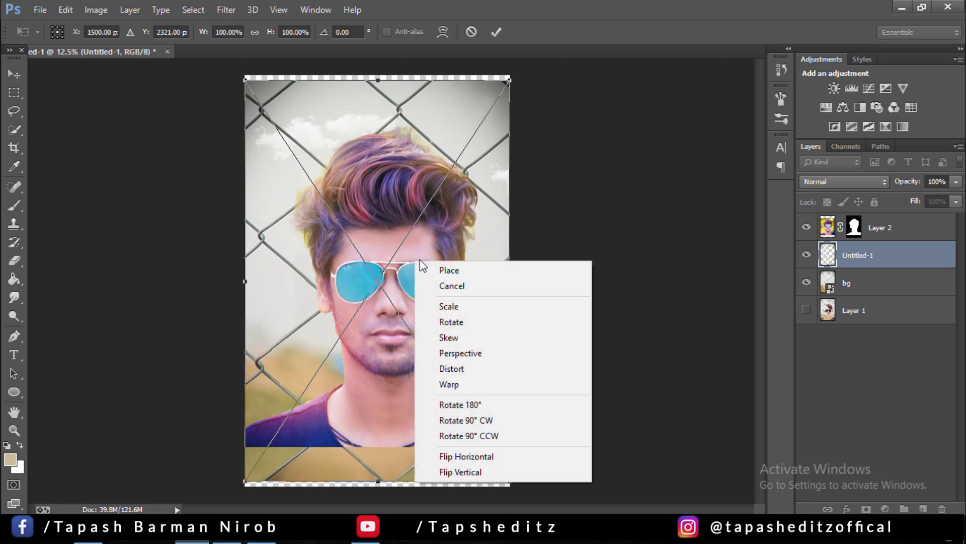
pyautogui.click(461, 265)
# - Rename the Untitled-1 layer to 'Fence' and move it above the portrait
pyautogui.doubleClick(876, 260)
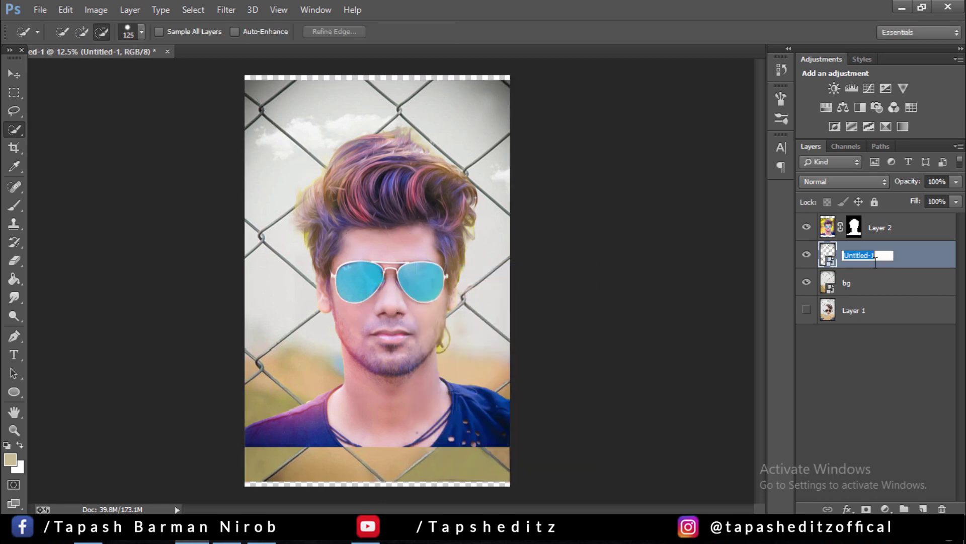
pyautogui.write('Fence')
pyautogui.press('Return')
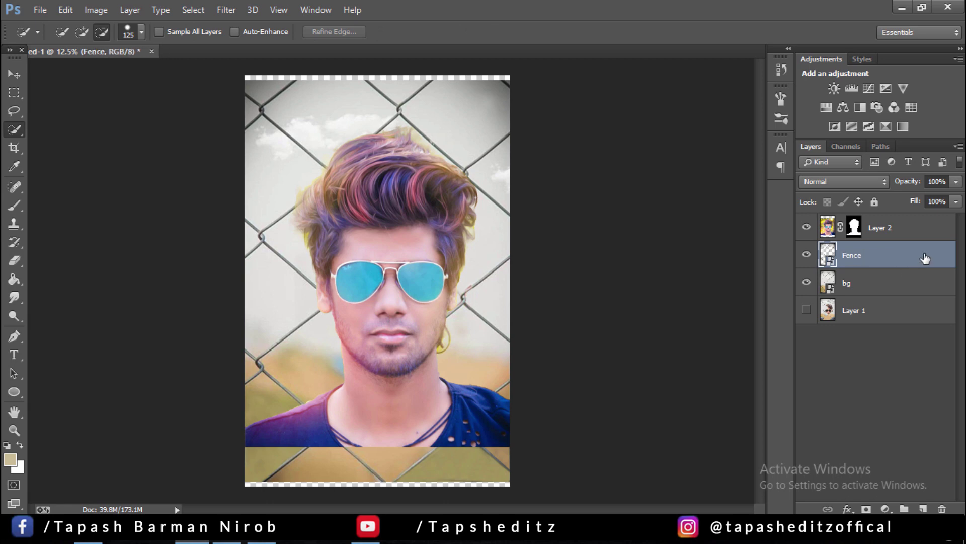
pyautogui.moveTo(886, 259); pyautogui.dragTo(879, 217)
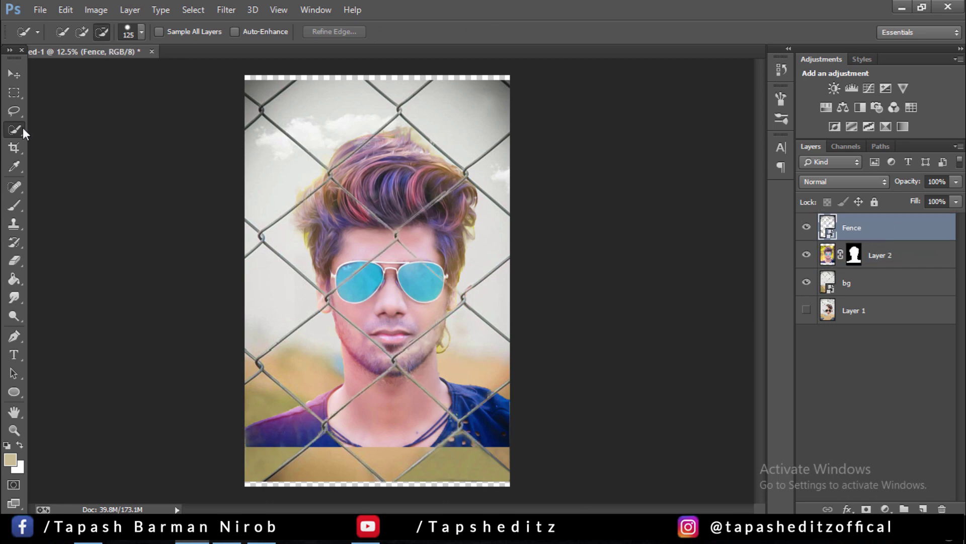
# - Scale the Fence and bg layers together to about 103.6%
pyautogui.click(14, 74)
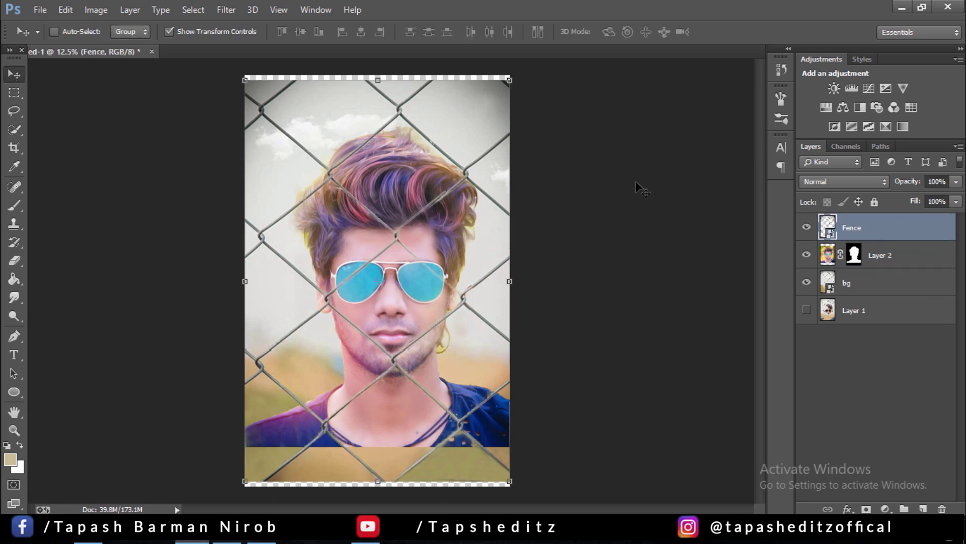
pyautogui.keyDown('ctrl'); pyautogui.click(872, 287); pyautogui.keyUp('ctrl')
pyautogui.click(508, 79)
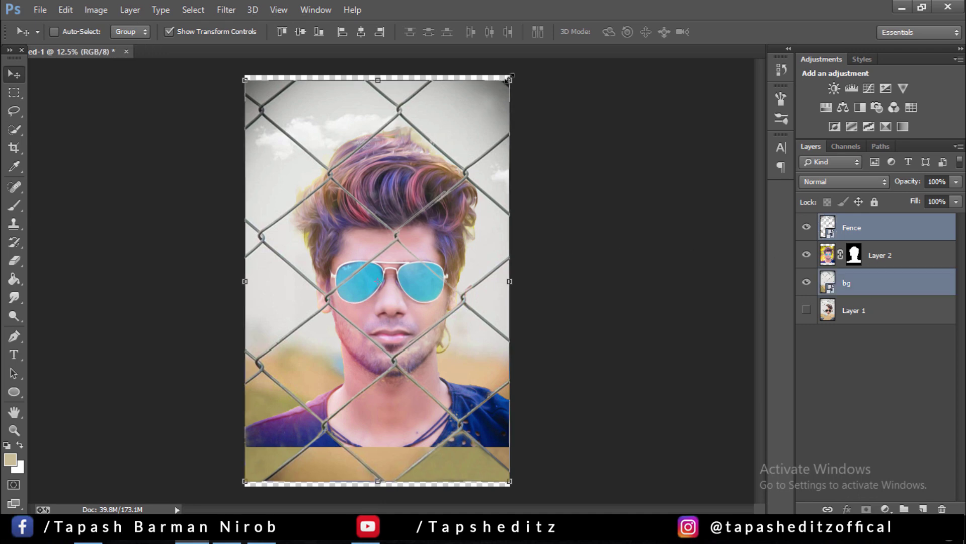
pyautogui.moveTo(515, 74); pyautogui.dragTo(519, 69)
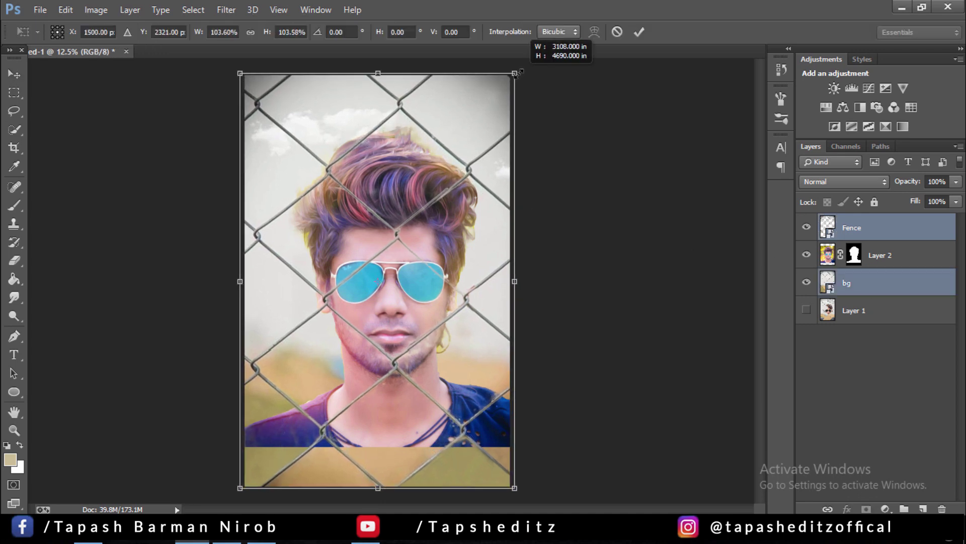
pyautogui.click(634, 37)
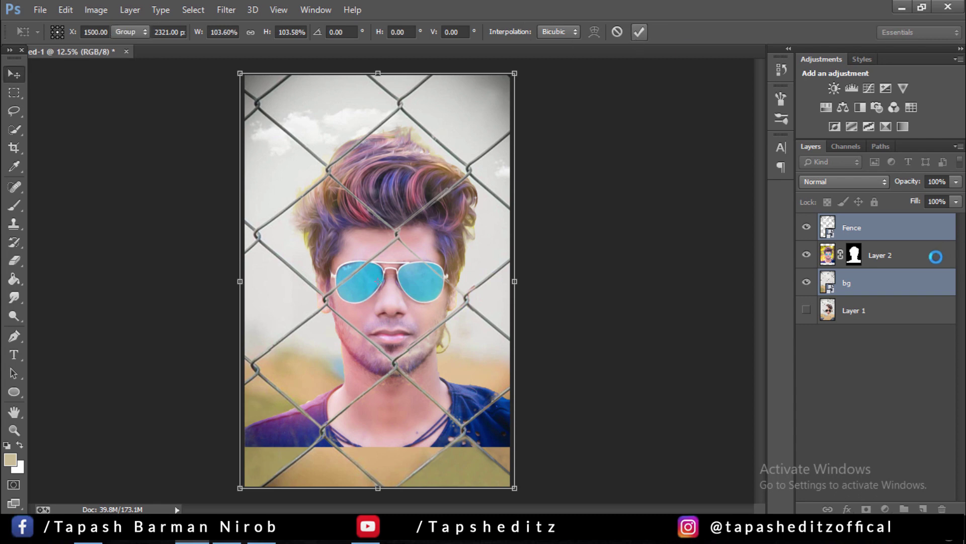
pyautogui.click(850, 256)
# - Rename Layer 2 to 'Model'
pyautogui.doubleClick(888, 256)
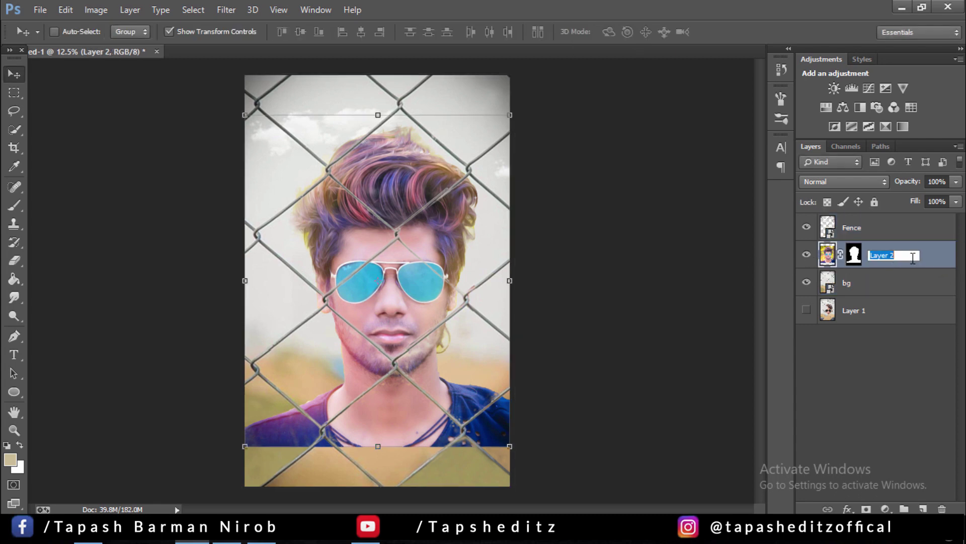
pyautogui.write('Model')
pyautogui.press('Return')
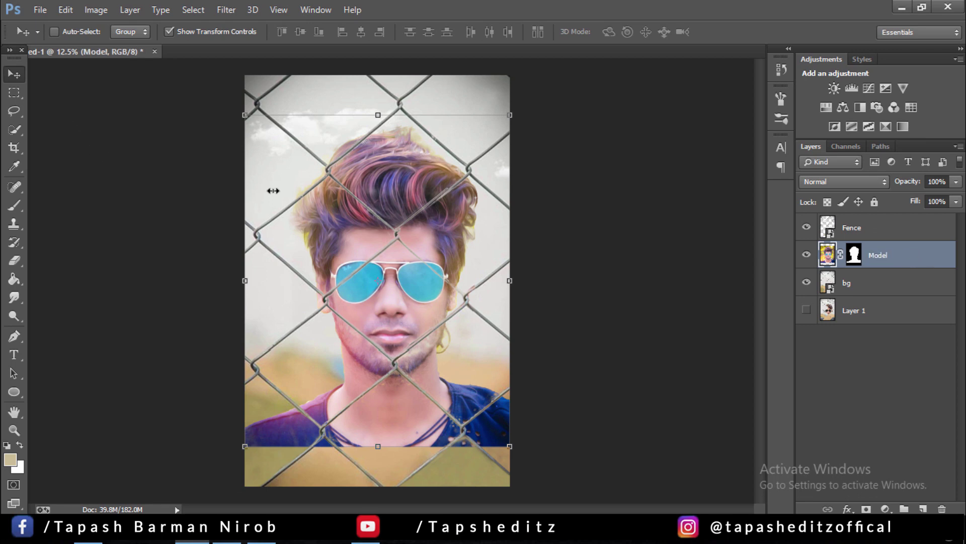
# - Move the portrait lower in the frame behind the fence
pyautogui.moveTo(419, 235)
pyautogui.mouseDown()
pyautogui.moveTo(415, 273)
pyautogui.moveTo(412, 254)
pyautogui.moveTo(419, 261)
pyautogui.mouseUp()
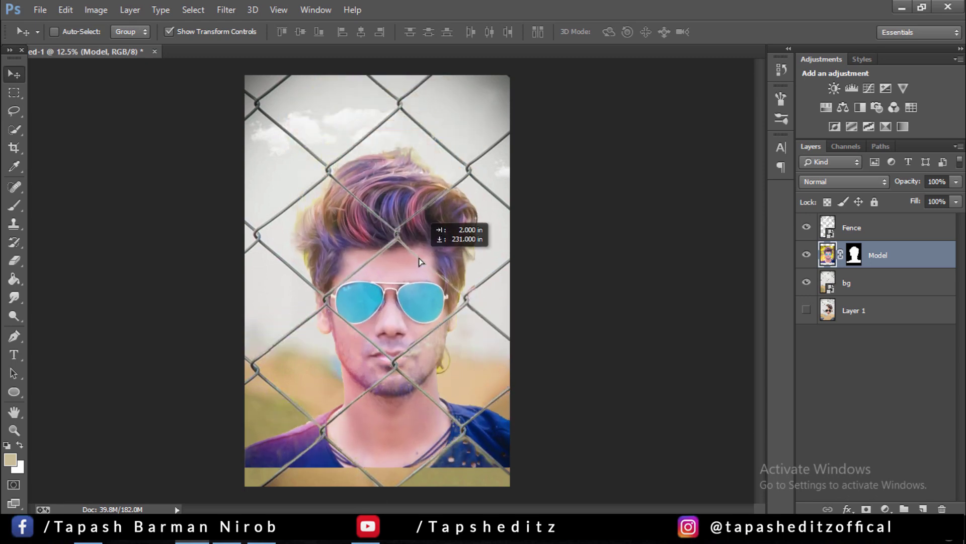
pyautogui.moveTo(420, 261); pyautogui.dragTo(424, 250)
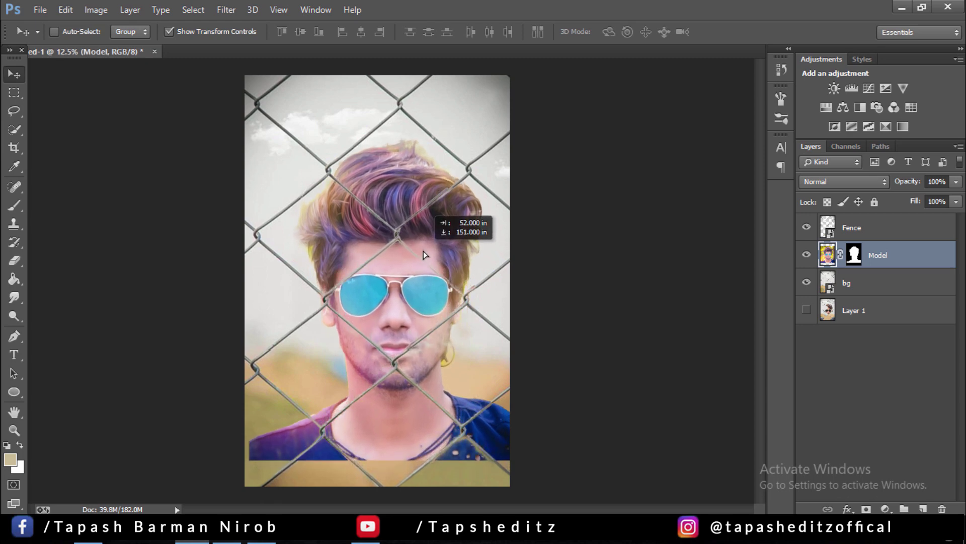
pyautogui.moveTo(423, 255); pyautogui.dragTo(423, 254)
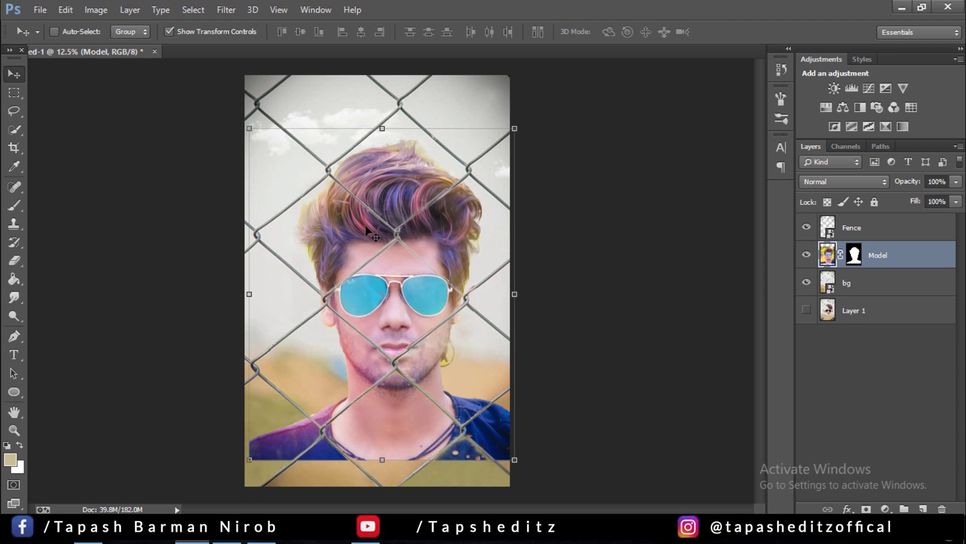
# - Crop the empty strip off the canvas bottom, then tighten the crop slightly in a second pass
pyautogui.click(15, 148)
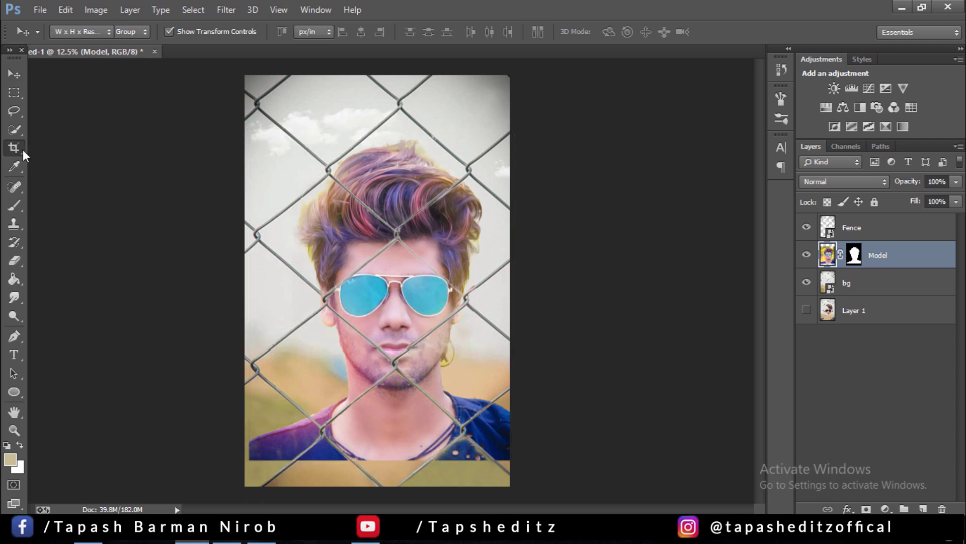
pyautogui.moveTo(381, 486); pyautogui.dragTo(381, 473)
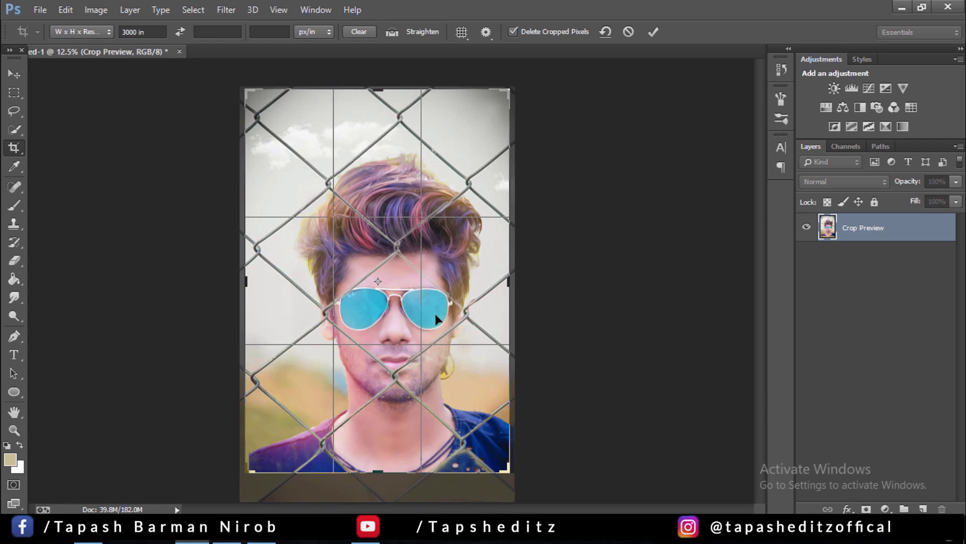
pyautogui.click(655, 33)
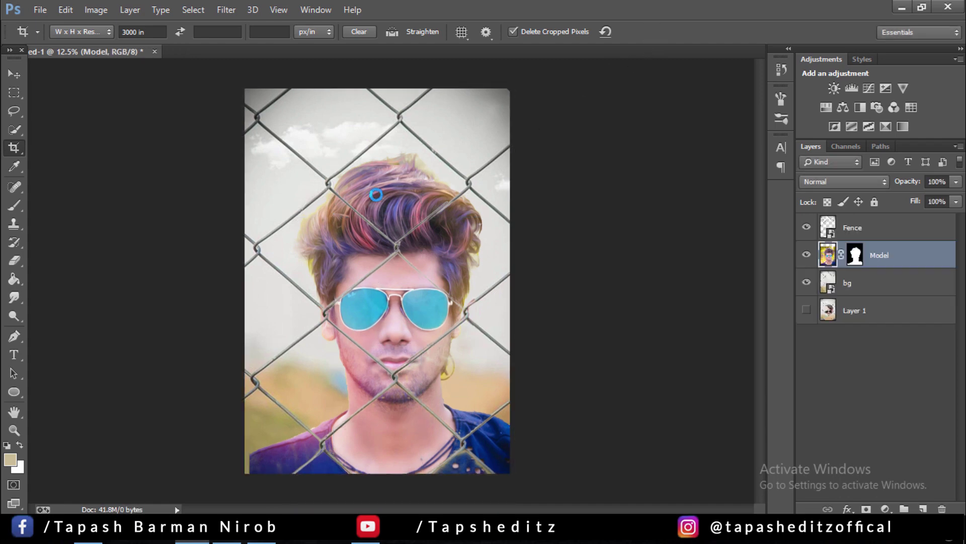
pyautogui.click(14, 148)
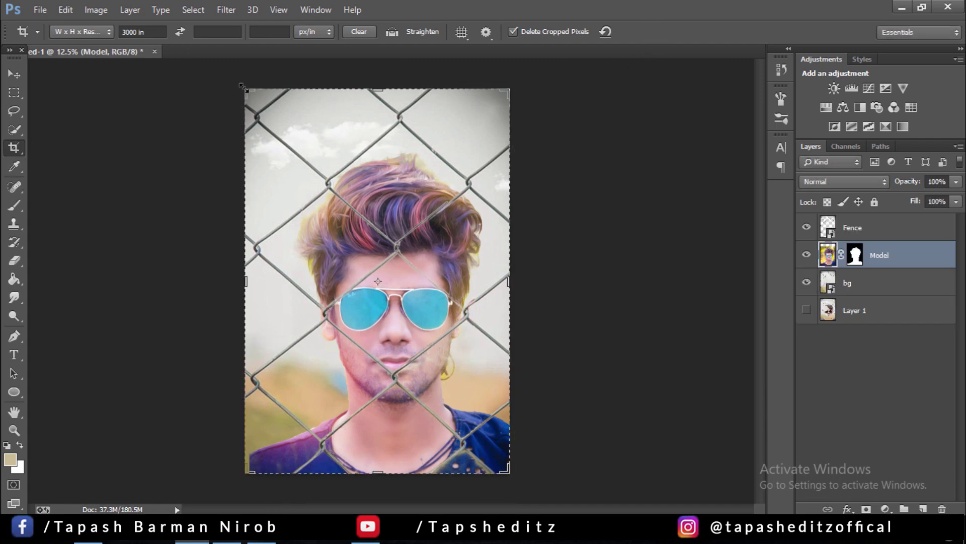
pyautogui.moveTo(241, 86); pyautogui.dragTo(244, 86)
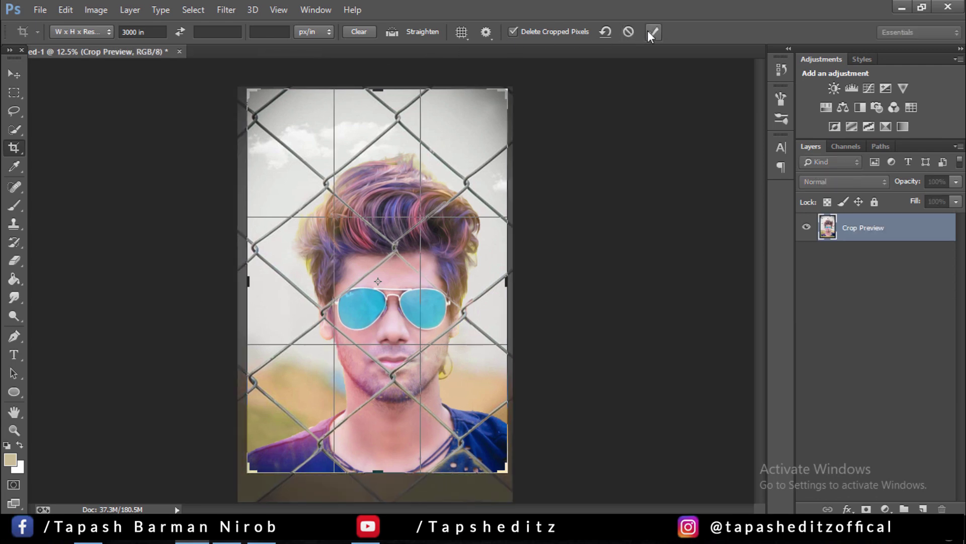
pyautogui.click(650, 32)
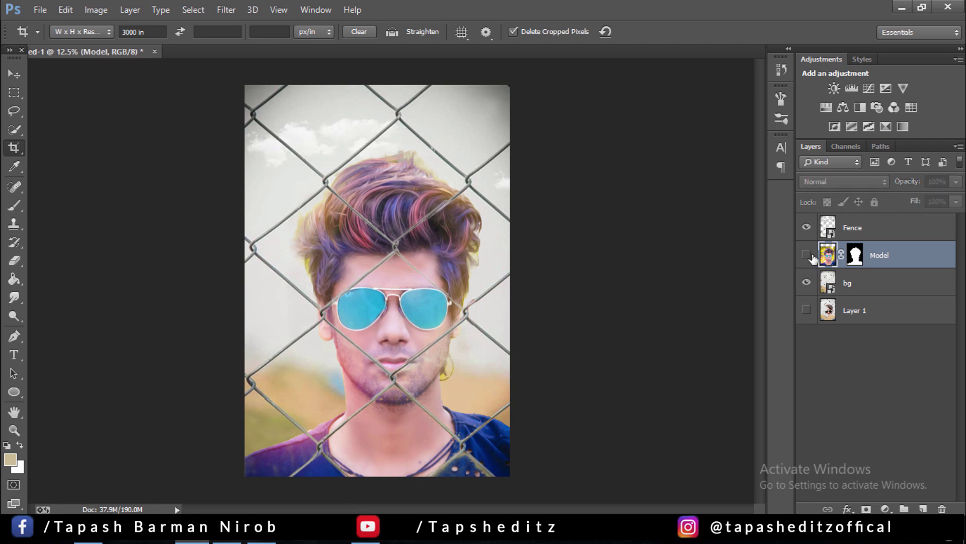
# - Target the Model layer mask with a soft round brush of size 175 painting black
pyautogui.click(855, 255)
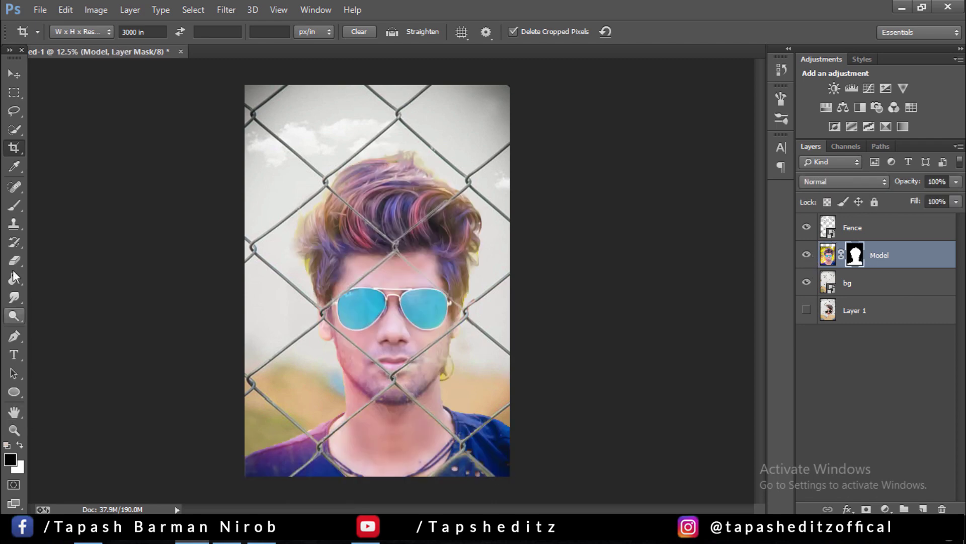
pyautogui.click(19, 204)
pyautogui.rightClick(21, 201)
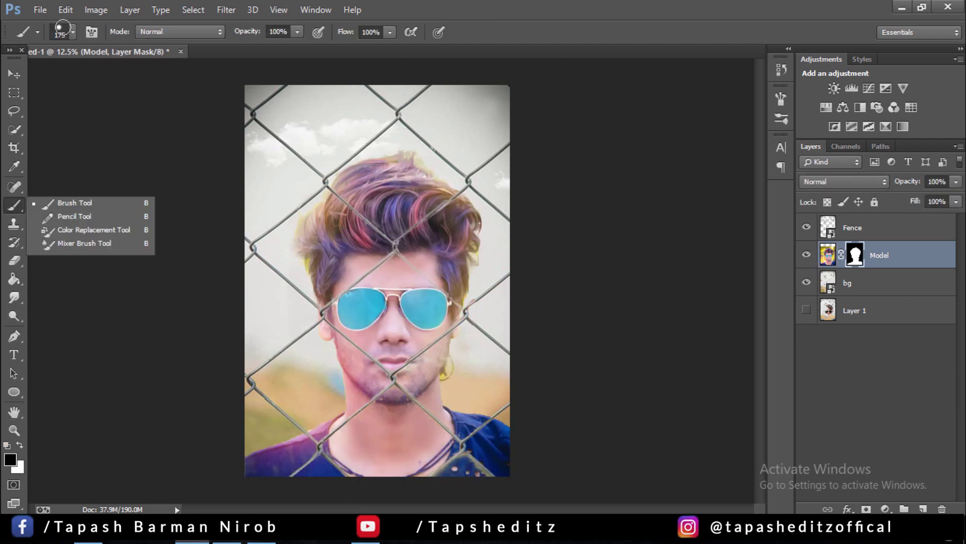
pyautogui.click(45, 199)
pyautogui.click(73, 32)
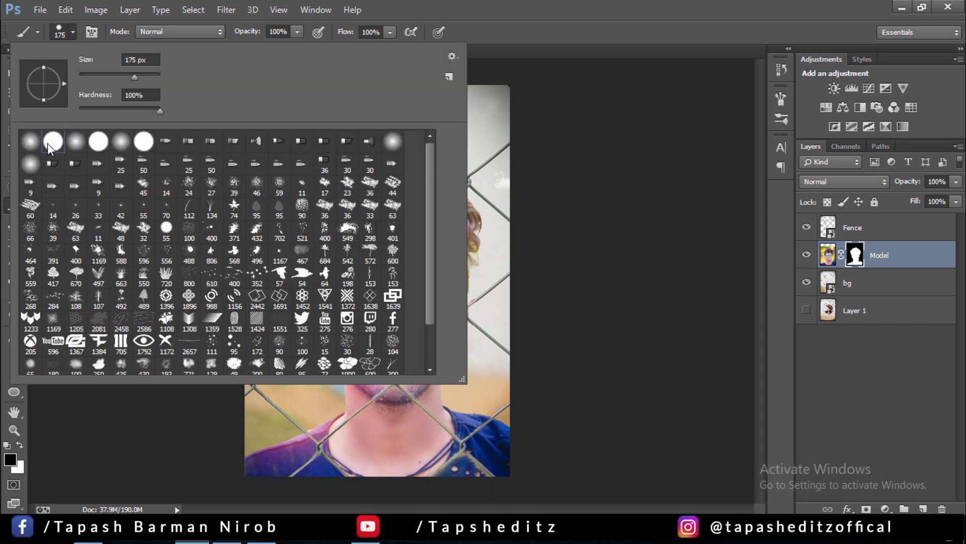
pyautogui.click(593, 142)
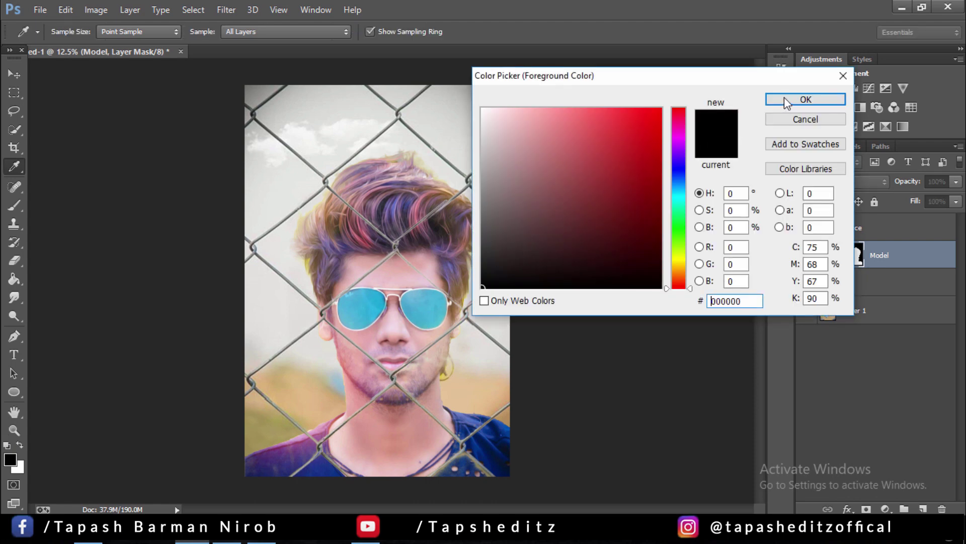
pyautogui.click(816, 120)
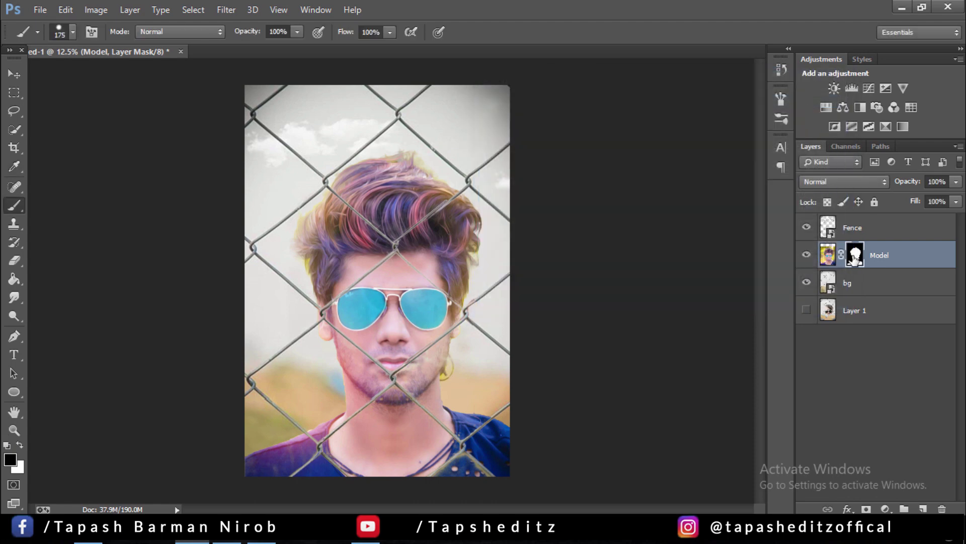
pyautogui.doubleClick(854, 257)
pyautogui.click(502, 99)
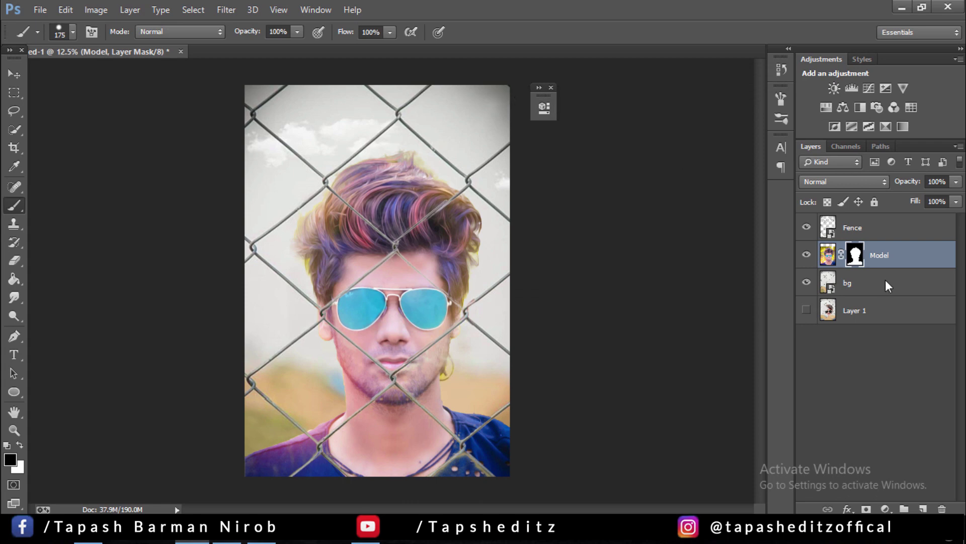
# - Paint black over the upper-left hair to hide it
pyautogui.hotkey('ctrl', '+')
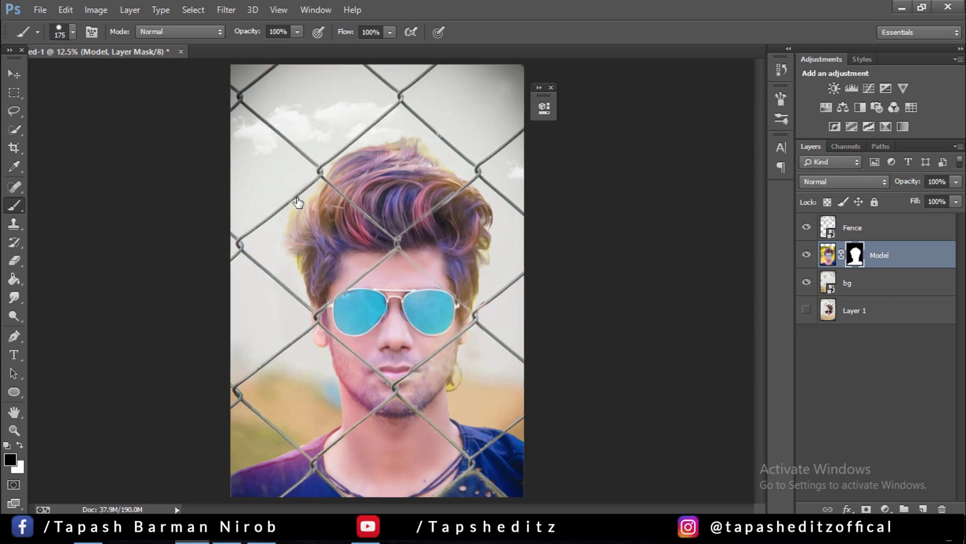
pyautogui.hotkey('ctrl', '+')
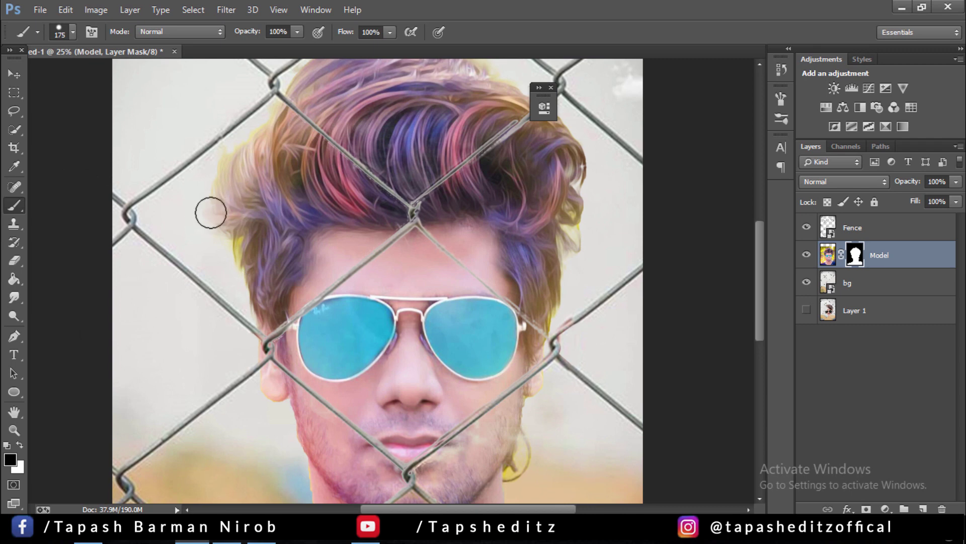
pyautogui.moveTo(227, 182)
pyautogui.mouseDown()
pyautogui.moveTo(222, 252)
pyautogui.moveTo(243, 155)
pyautogui.moveTo(263, 138)
pyautogui.moveTo(241, 261)
pyautogui.moveTo(264, 310)
pyautogui.moveTo(297, 161)
pyautogui.moveTo(270, 108)
pyautogui.moveTo(329, 195)
pyautogui.moveTo(277, 237)
pyautogui.moveTo(267, 302)
pyautogui.moveTo(248, 322)
pyautogui.moveTo(259, 324)
pyautogui.moveTo(353, 210)
pyautogui.moveTo(328, 165)
pyautogui.moveTo(276, 119)
pyautogui.moveTo(302, 141)
pyautogui.mouseUp()
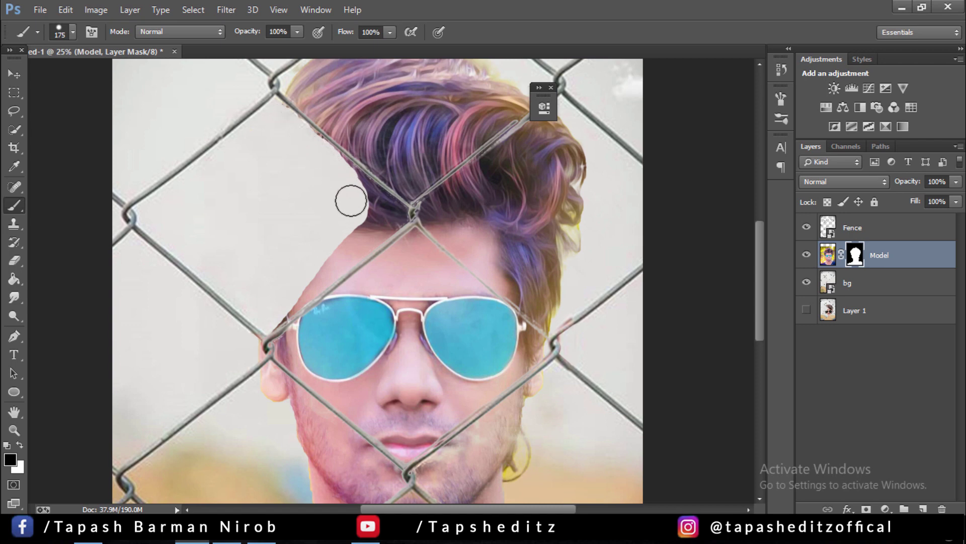
# - Shrink the brush to 90 and mask away the hair and skin left of the glasses in the upper-left cell
pyautogui.press('[')
pyautogui.press('[')
pyautogui.press('[')
pyautogui.press('[')
pyautogui.moveTo(355, 213)
pyautogui.mouseDown()
pyautogui.moveTo(377, 194)
pyautogui.moveTo(282, 116)
pyautogui.mouseUp()
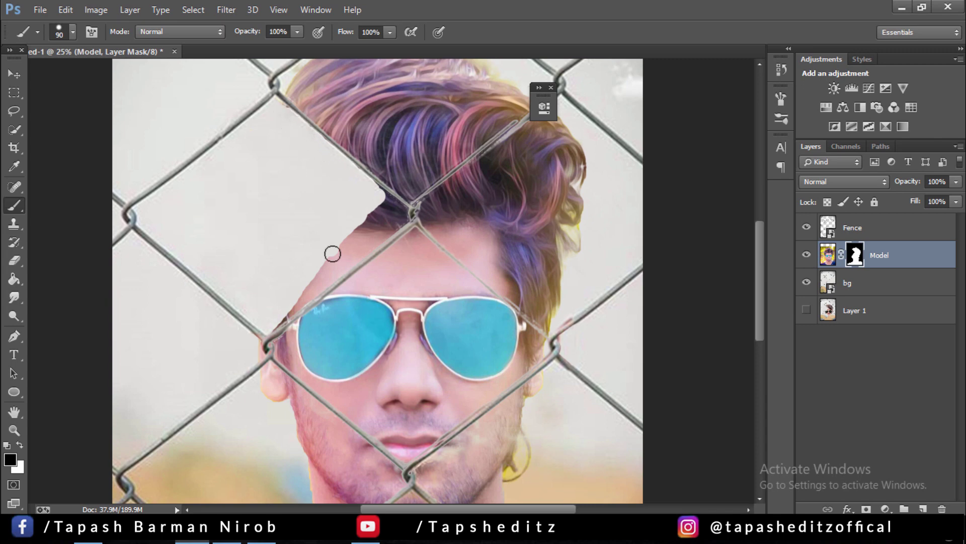
pyautogui.moveTo(330, 252)
pyautogui.mouseDown()
pyautogui.moveTo(267, 317)
pyautogui.moveTo(293, 305)
pyautogui.moveTo(377, 193)
pyautogui.moveTo(386, 227)
pyautogui.moveTo(277, 309)
pyautogui.moveTo(384, 220)
pyautogui.moveTo(388, 203)
pyautogui.moveTo(371, 191)
pyautogui.moveTo(394, 220)
pyautogui.moveTo(384, 225)
pyautogui.moveTo(401, 211)
pyautogui.moveTo(375, 196)
pyautogui.moveTo(384, 224)
pyautogui.moveTo(394, 216)
pyautogui.moveTo(377, 196)
pyautogui.moveTo(395, 207)
pyautogui.moveTo(377, 194)
pyautogui.moveTo(394, 206)
pyautogui.mouseUp()
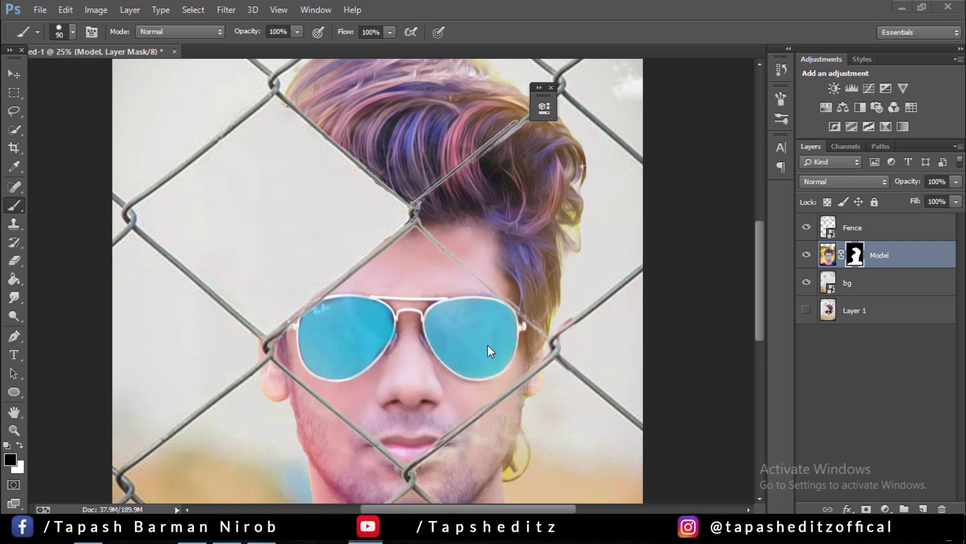
pyautogui.click(380, 234)
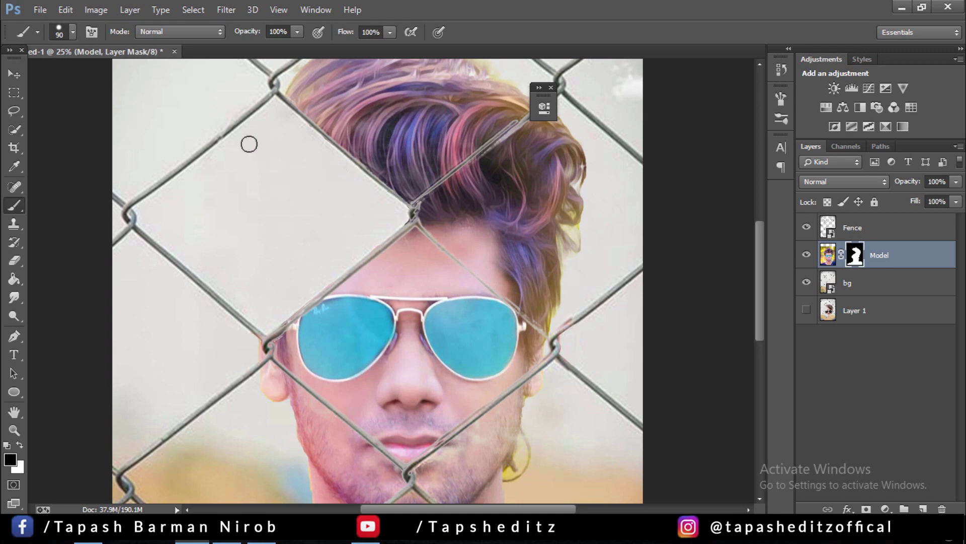
# - Mask out the lower left cheek and the pink strip along the chin and neck
pyautogui.hotkey('ctrl', '-')
pyautogui.hotkey('ctrl', '-')
pyautogui.hotkey('ctrl', '+')
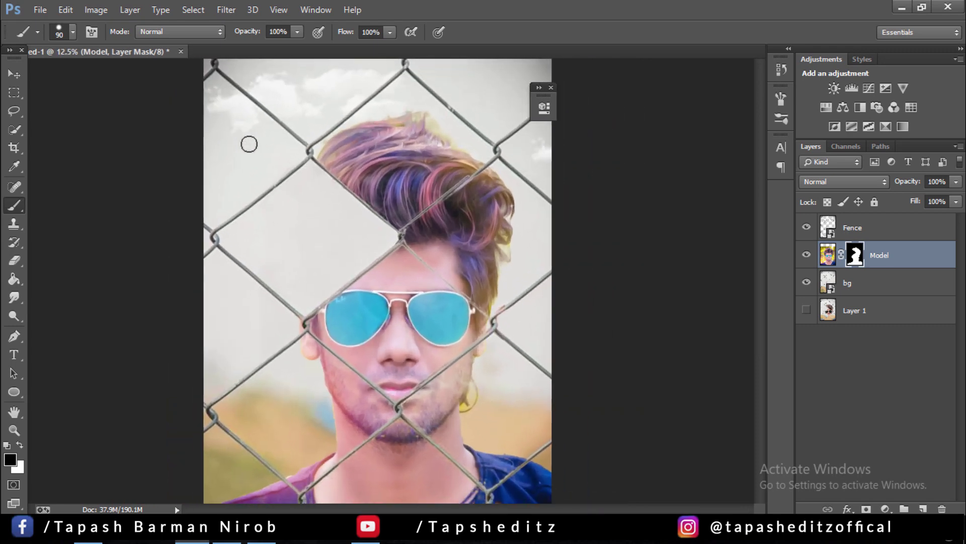
pyautogui.hotkey('ctrl', '-')
pyautogui.hotkey('ctrl', '+')
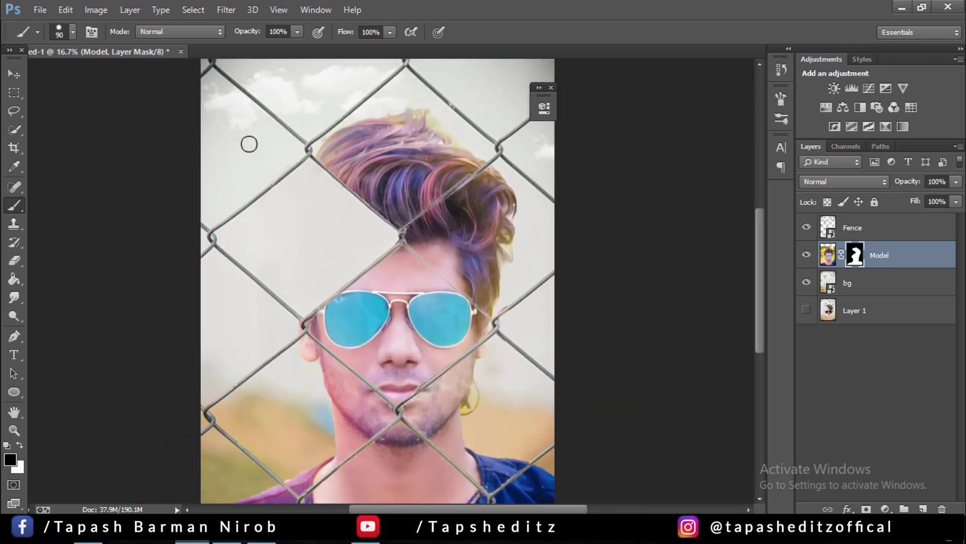
pyautogui.moveTo(759, 246); pyautogui.dragTo(759, 274)
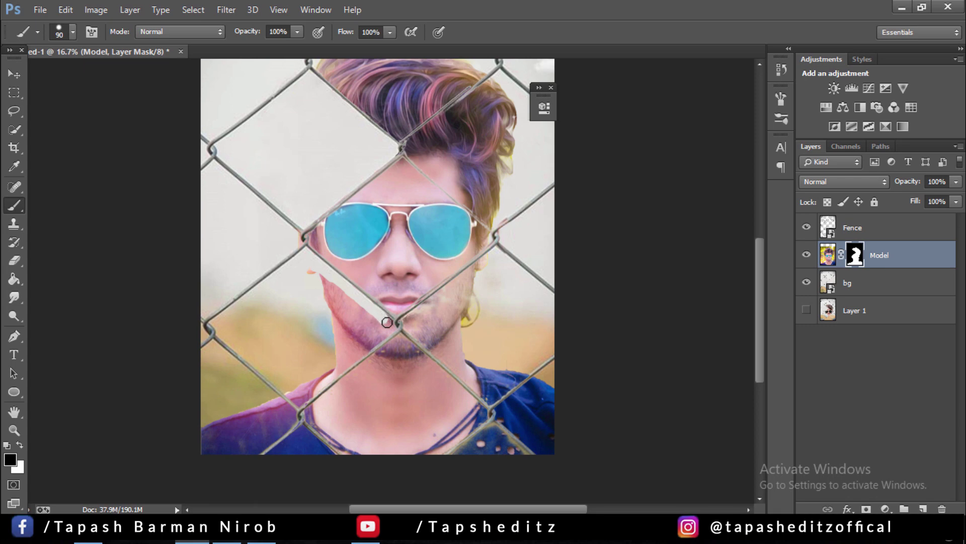
pyautogui.moveTo(391, 325)
pyautogui.mouseDown()
pyautogui.moveTo(308, 269)
pyautogui.moveTo(332, 334)
pyautogui.moveTo(321, 348)
pyautogui.moveTo(328, 291)
pyautogui.moveTo(345, 328)
pyautogui.moveTo(302, 365)
pyautogui.mouseUp()
pyautogui.press(']')
pyautogui.press(']')
pyautogui.press(']')
pyautogui.press('[')
pyautogui.press('[')
pyautogui.press('[')
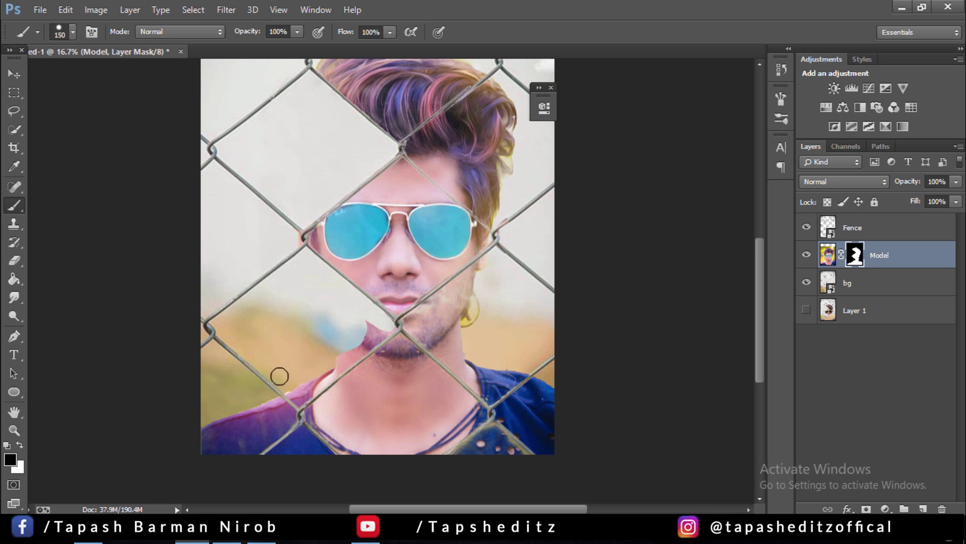
pyautogui.moveTo(298, 398)
pyautogui.mouseDown()
pyautogui.moveTo(373, 328)
pyautogui.moveTo(328, 359)
pyautogui.mouseUp()
# - Mask out the jaw and neck skin beside the wire near the collar, then switch to white
pyautogui.press('[')
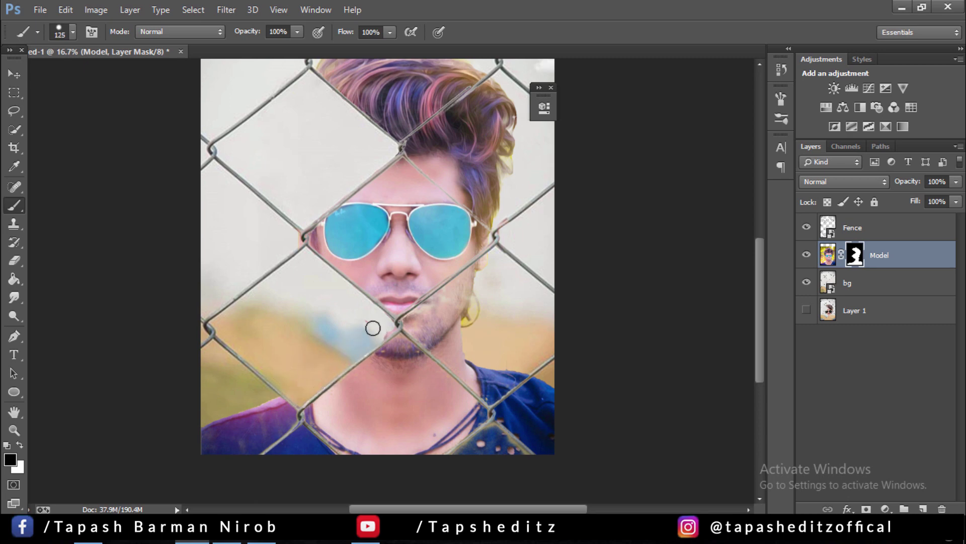
pyautogui.press('[')
pyautogui.press(']')
pyautogui.press(']')
pyautogui.press(']')
pyautogui.press(']')
pyautogui.moveTo(498, 261)
pyautogui.mouseDown()
pyautogui.moveTo(413, 323)
pyautogui.moveTo(468, 302)
pyautogui.moveTo(425, 330)
pyautogui.moveTo(466, 356)
pyautogui.moveTo(459, 324)
pyautogui.moveTo(431, 339)
pyautogui.moveTo(443, 346)
pyautogui.mouseUp()
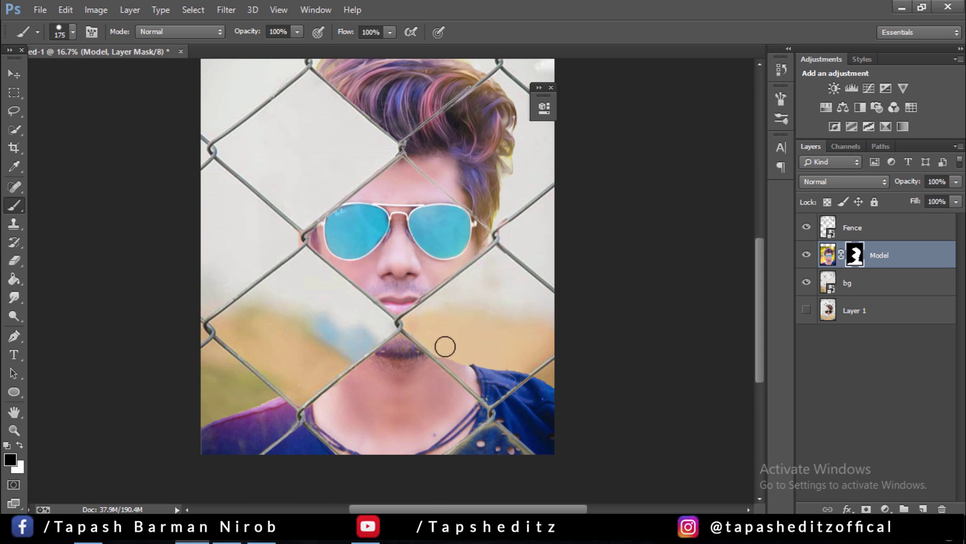
pyautogui.moveTo(443, 352)
pyautogui.mouseDown()
pyautogui.moveTo(476, 375)
pyautogui.moveTo(483, 367)
pyautogui.moveTo(517, 371)
pyautogui.moveTo(483, 388)
pyautogui.moveTo(467, 372)
pyautogui.mouseUp()
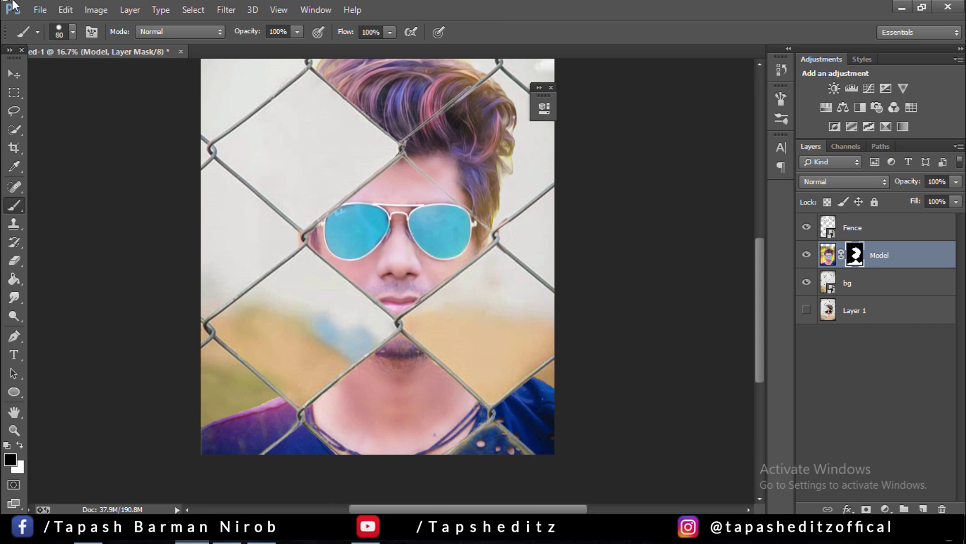
pyautogui.click(20, 445)
pyautogui.hotkey('ctrl', '-')
pyautogui.hotkey('ctrl', '-')
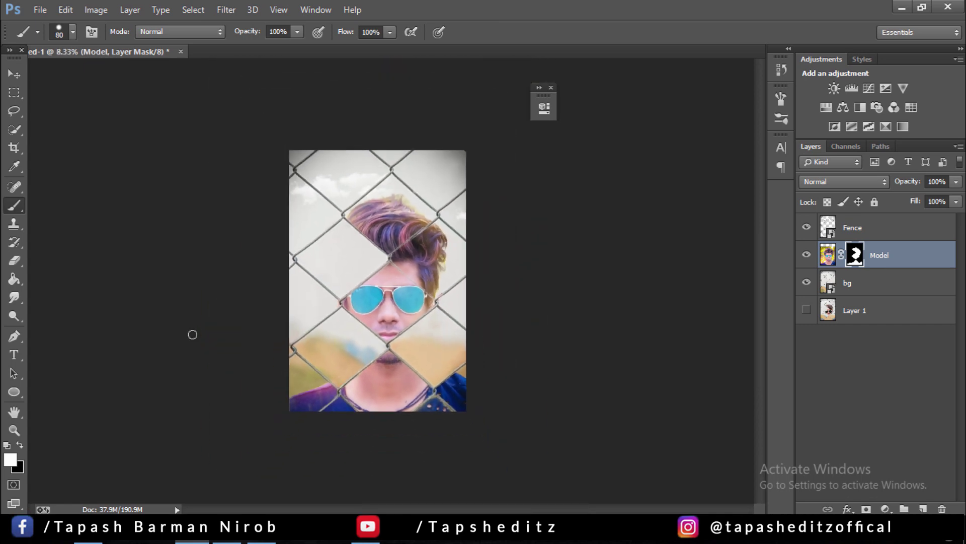
# - Paint out the blue shirt on the Model mask along the bottom edge and bottom-right fence cell with a size-175 brush
pyautogui.hotkey('ctrl', '+')
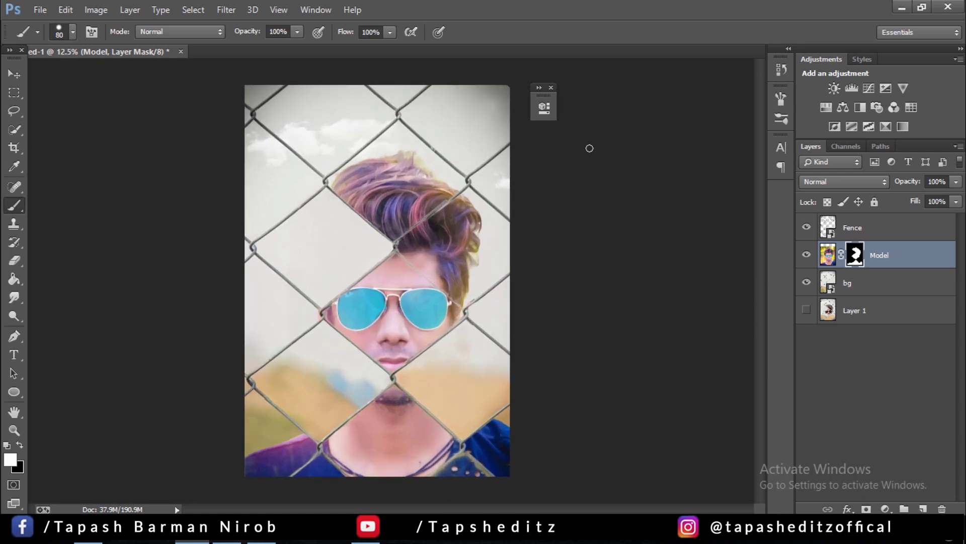
pyautogui.hotkey('ctrl', '+')
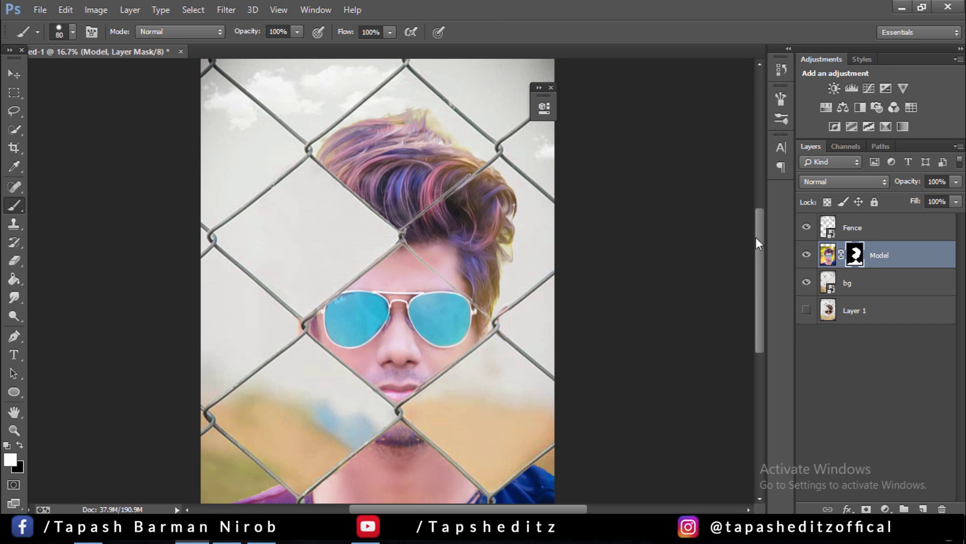
pyautogui.moveTo(756, 237); pyautogui.dragTo(757, 281)
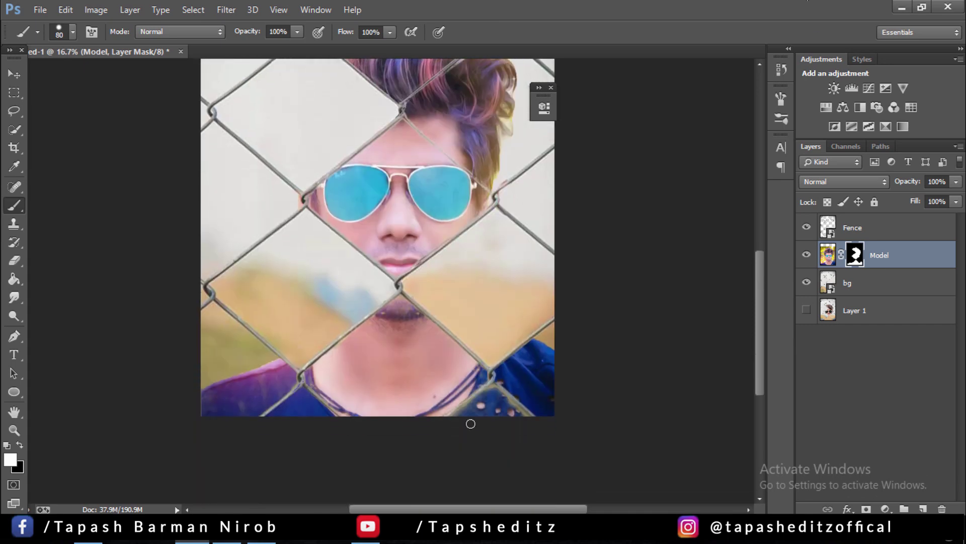
pyautogui.press(']')
pyautogui.press(']')
pyautogui.moveTo(474, 415); pyautogui.dragTo(451, 423)
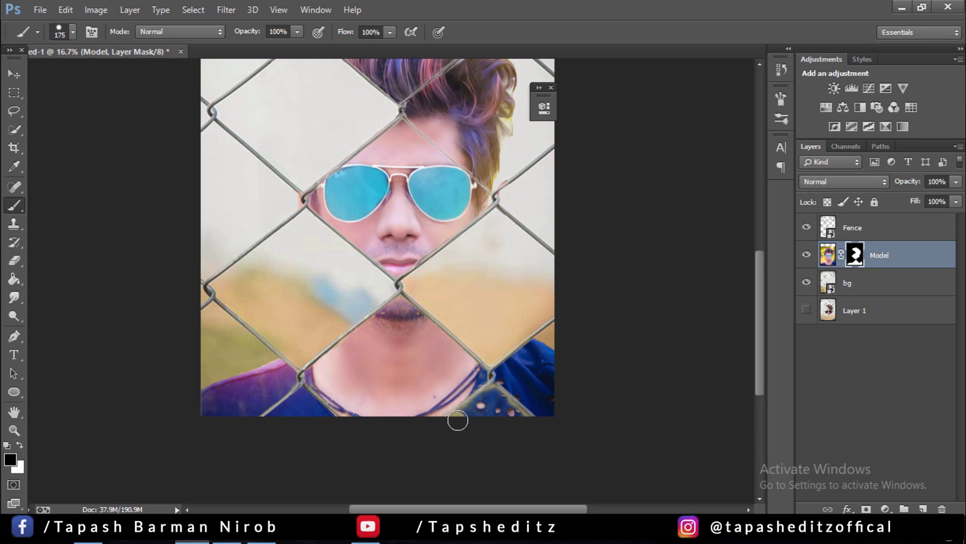
pyautogui.moveTo(458, 421)
pyautogui.mouseDown()
pyautogui.moveTo(491, 398)
pyautogui.moveTo(497, 405)
pyautogui.moveTo(477, 419)
pyautogui.moveTo(522, 419)
pyautogui.mouseUp()
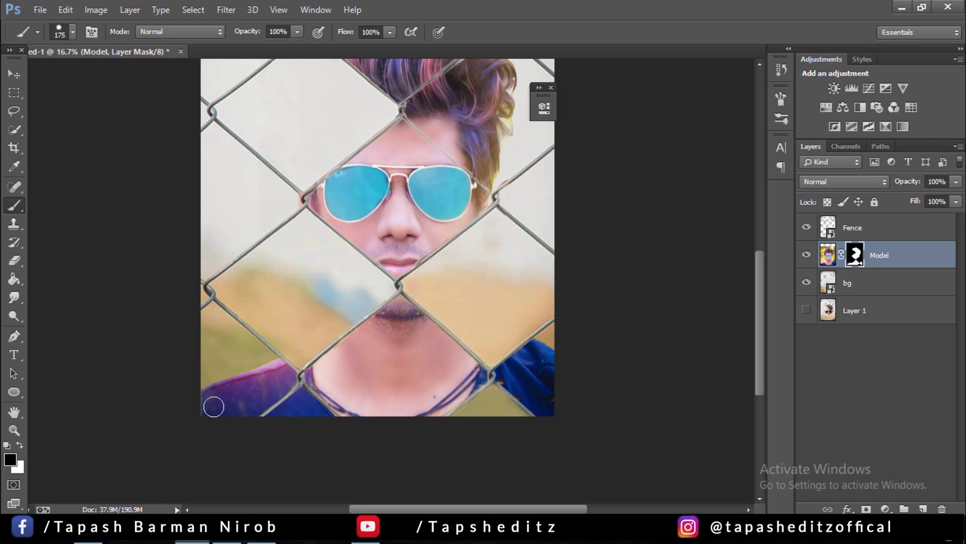
pyautogui.moveTo(289, 422)
pyautogui.mouseDown()
pyautogui.moveTo(270, 426)
pyautogui.moveTo(302, 399)
pyautogui.moveTo(323, 419)
pyautogui.mouseUp()
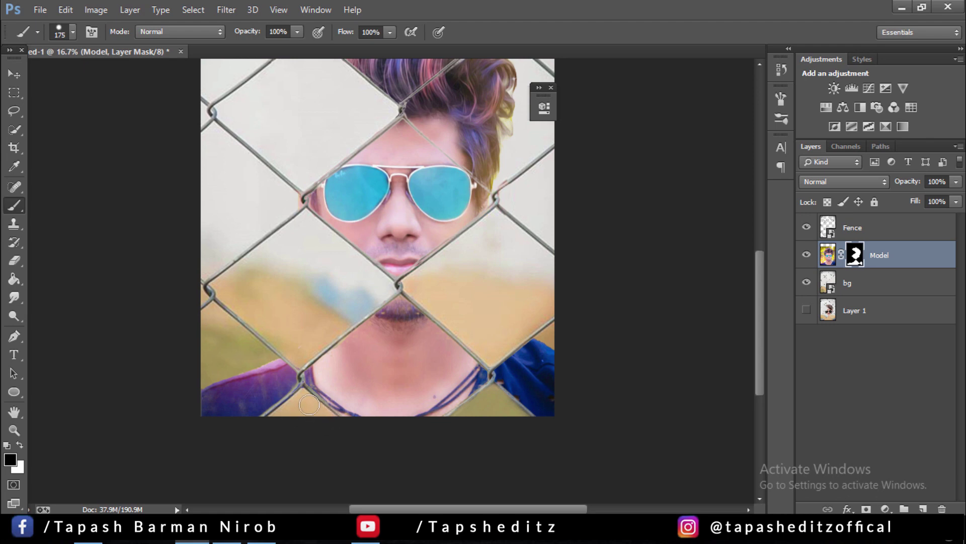
pyautogui.hotkey('ctrl', '-')
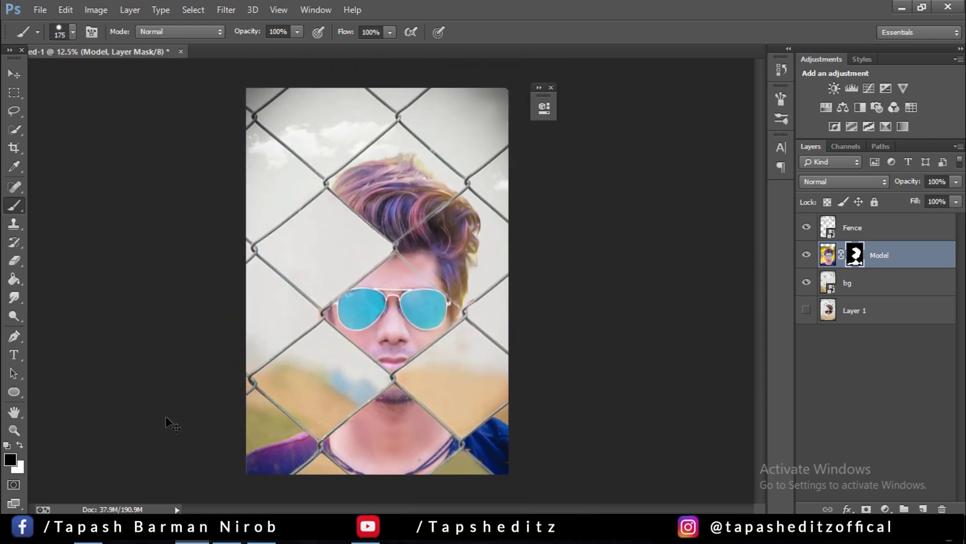
pyautogui.hotkey('ctrl', '-')
pyautogui.hotkey('ctrl', '-')
pyautogui.hotkey('ctrl', '-')
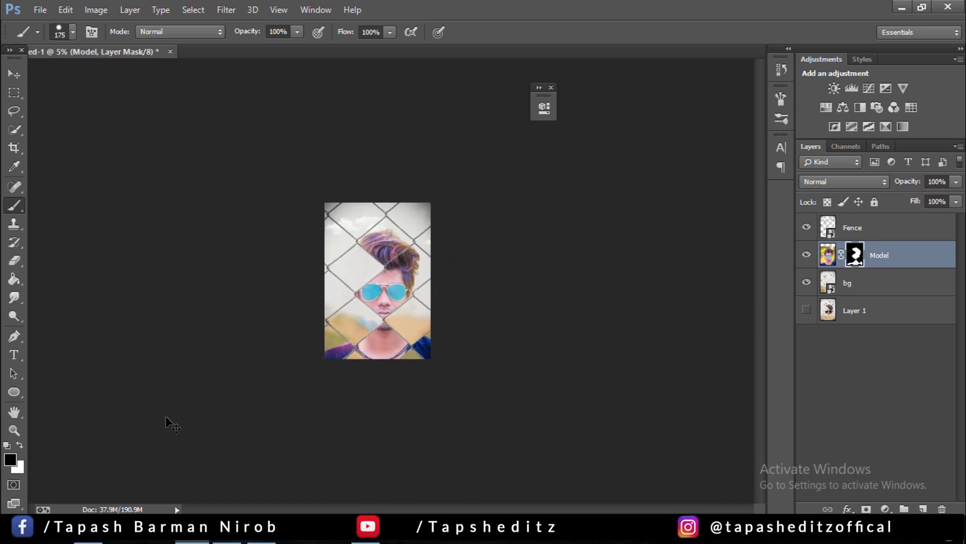
# - Brush over the hair edge in Refine Mask, then reselect the Model layer's image
pyautogui.hotkey('ctrl', '+')
pyautogui.hotkey('ctrl', '+')
pyautogui.hotkey('ctrl', '+')
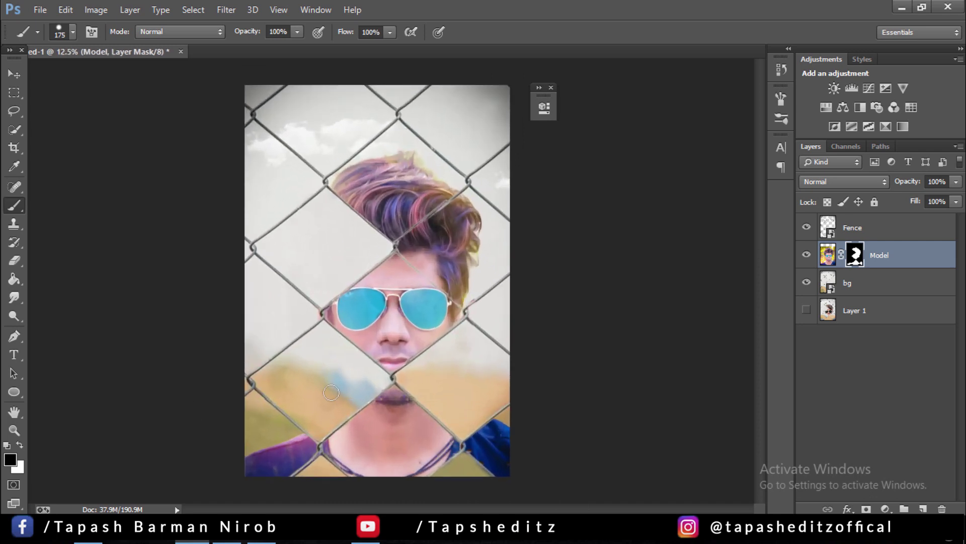
pyautogui.click(843, 376)
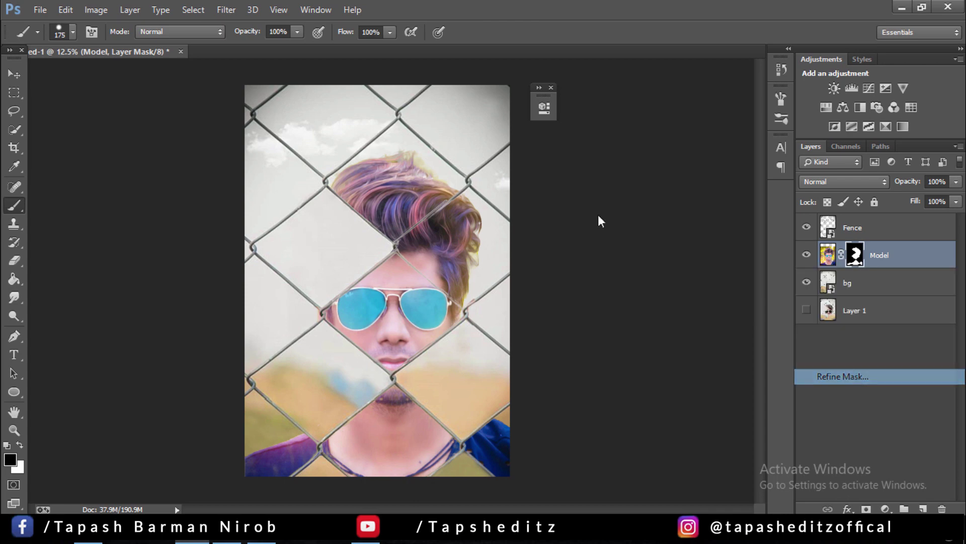
pyautogui.moveTo(407, 154); pyautogui.dragTo(436, 175)
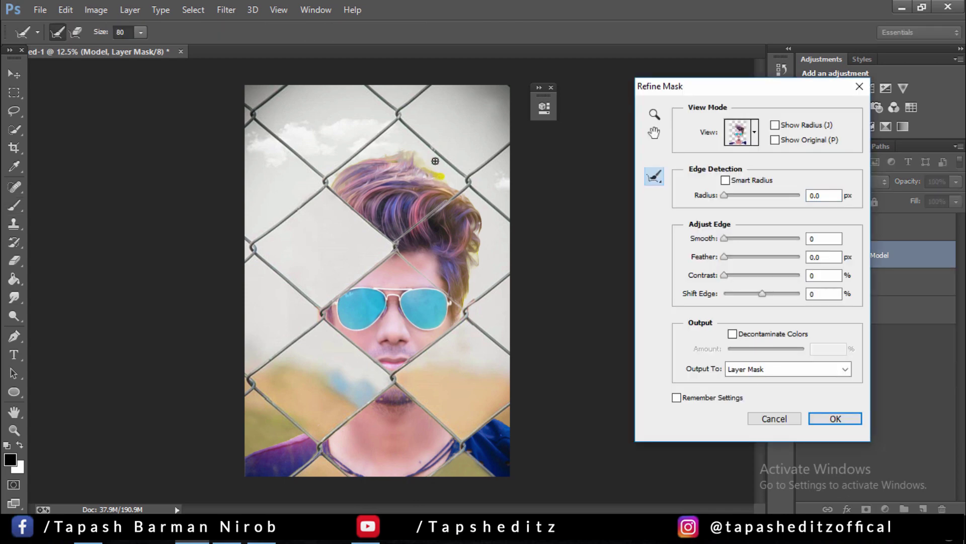
pyautogui.click(835, 418)
pyautogui.click(15, 260)
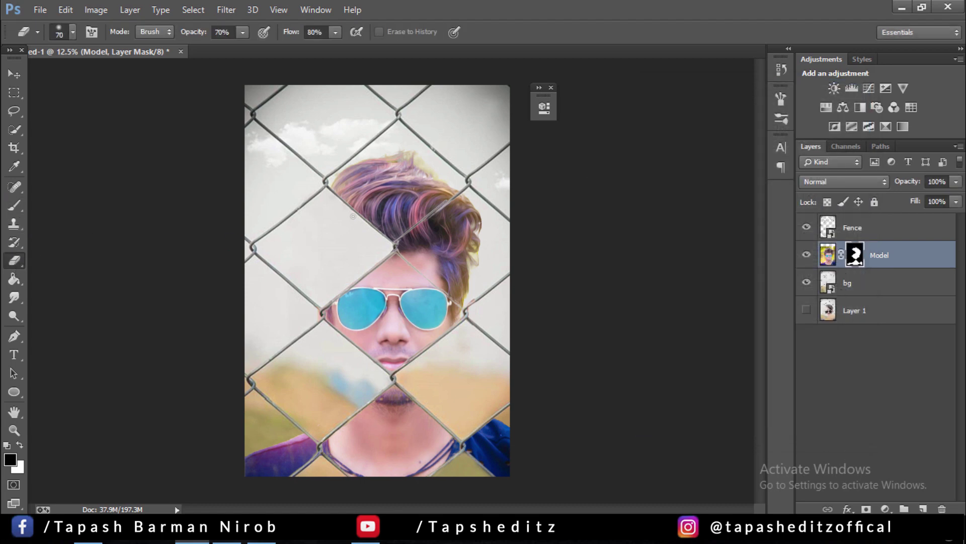
pyautogui.click(828, 255)
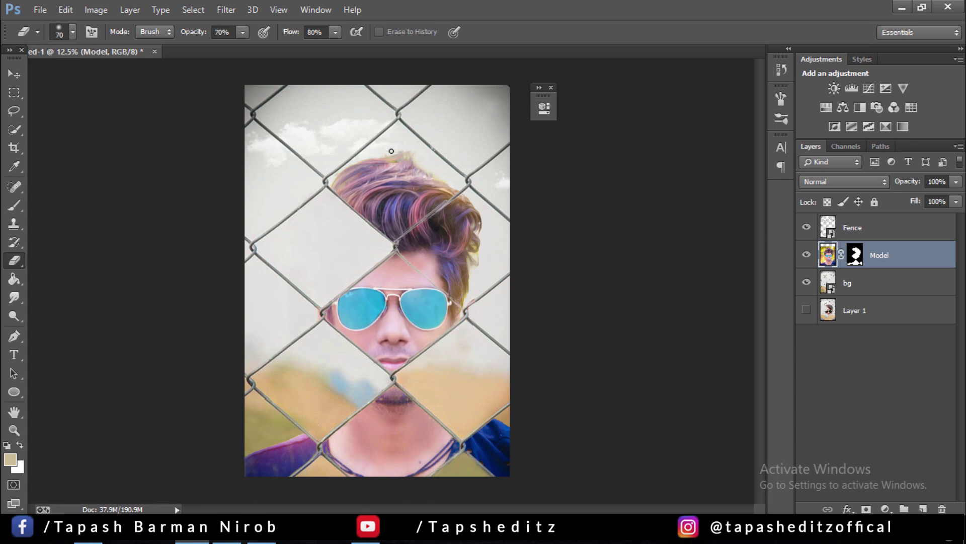
# - Refine the top-of-hair mask edge with a larger brush, Contrast 61% and Smooth 41, and apply it
pyautogui.rightClick(855, 255)
pyautogui.click(874, 371)
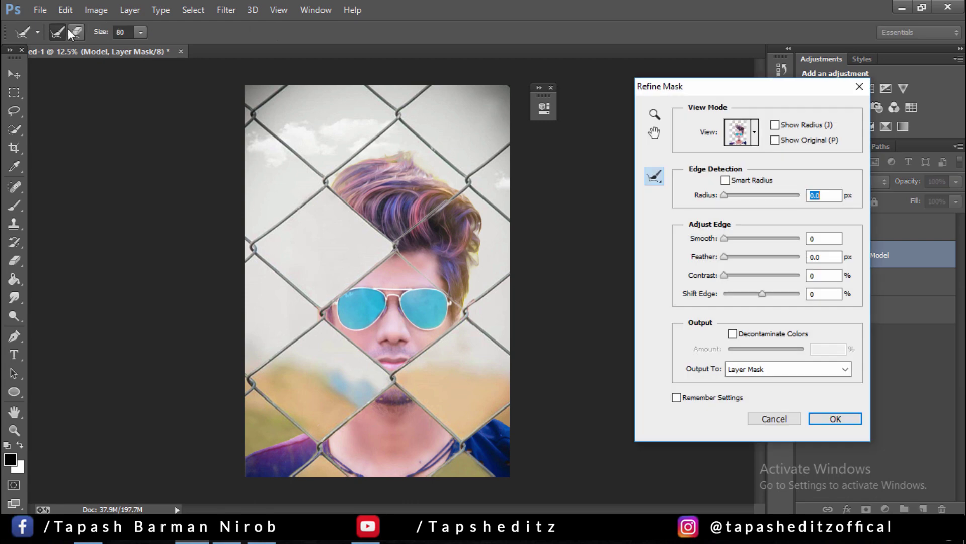
pyautogui.click(141, 32)
pyautogui.moveTo(150, 47); pyautogui.dragTo(178, 48)
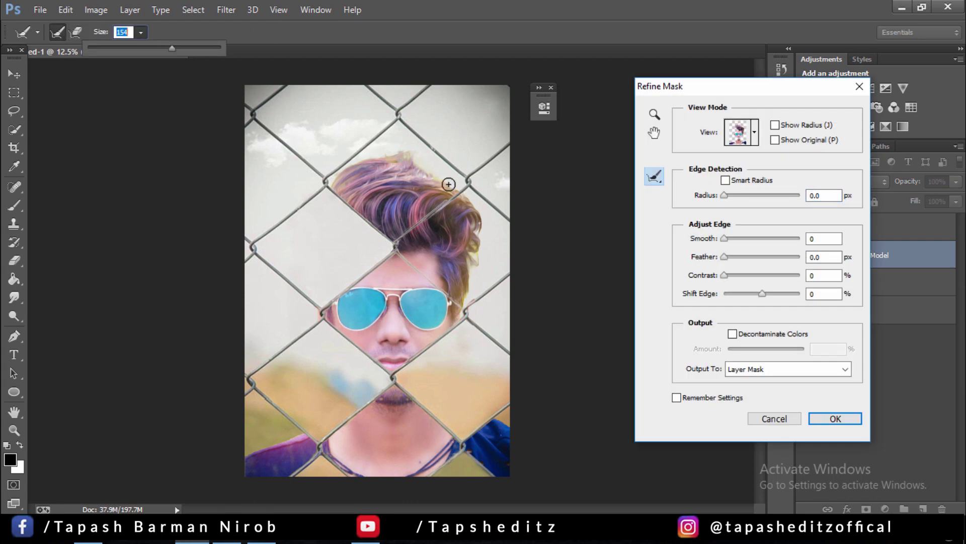
pyautogui.moveTo(447, 179)
pyautogui.mouseDown()
pyautogui.moveTo(384, 155)
pyautogui.moveTo(351, 167)
pyautogui.moveTo(499, 179)
pyautogui.mouseUp()
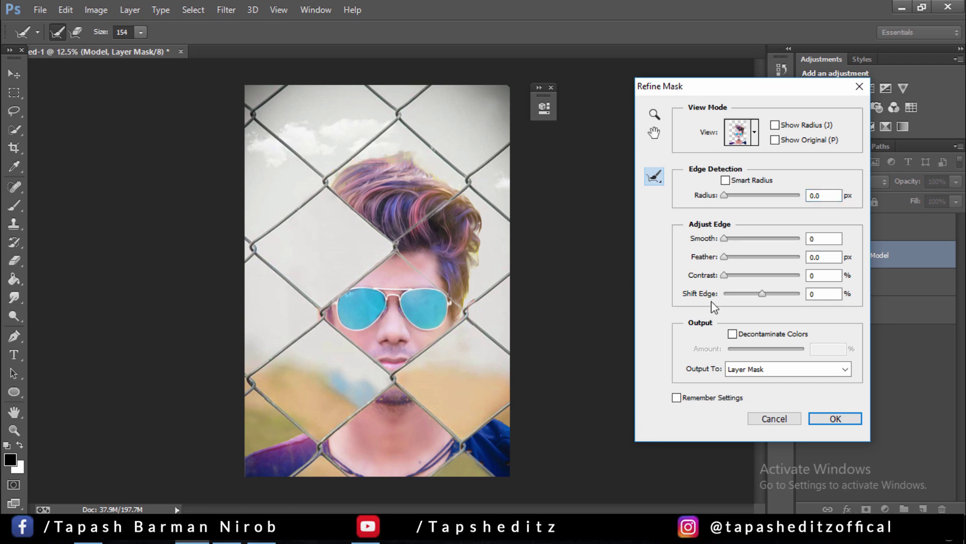
pyautogui.moveTo(741, 275); pyautogui.dragTo(773, 280)
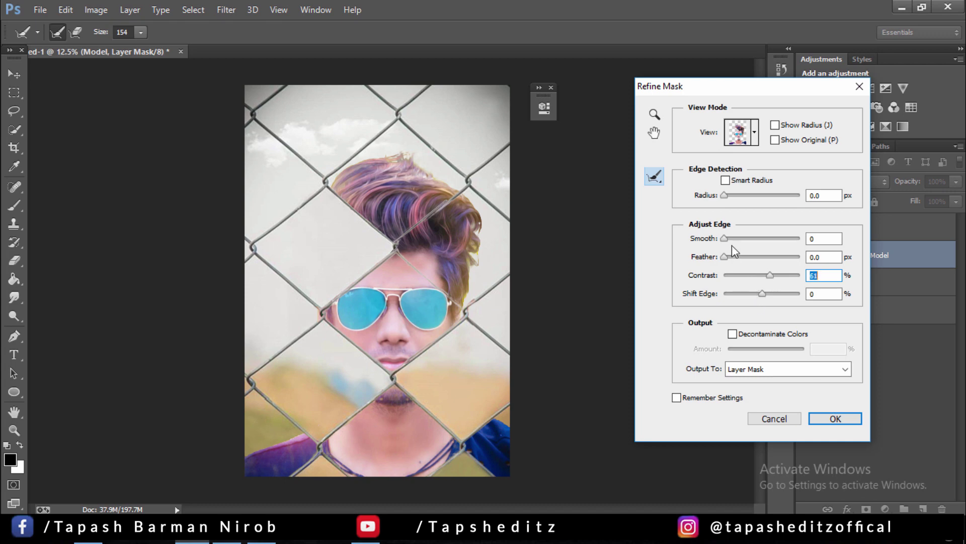
pyautogui.moveTo(724, 238); pyautogui.dragTo(756, 237)
pyautogui.click(835, 418)
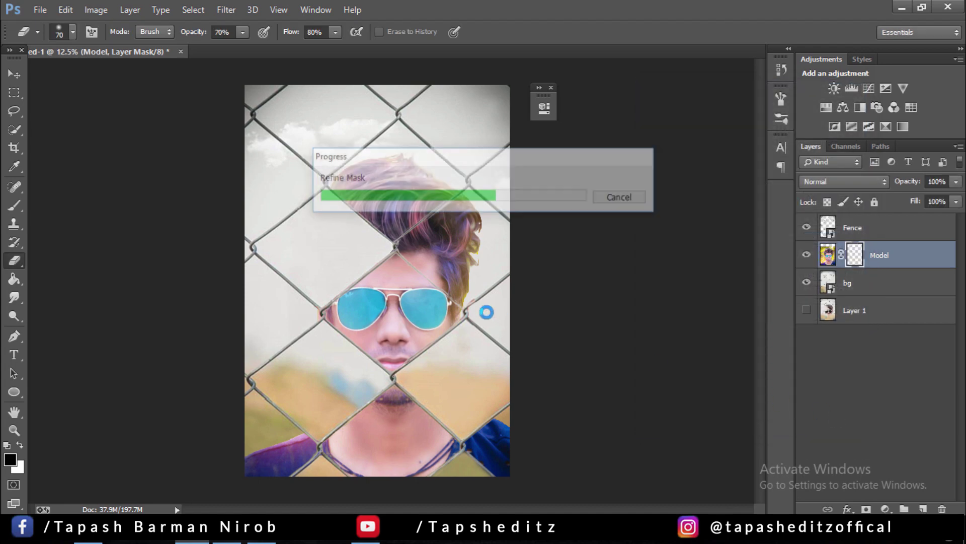
pyautogui.hotkey('ctrl', '-')
pyautogui.hotkey('ctrl', '-')
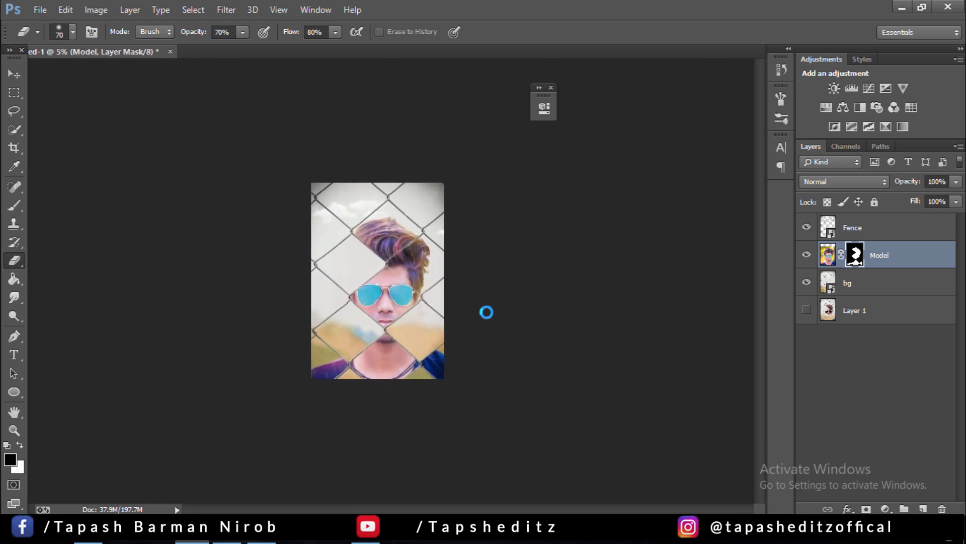
# - Apply the Model layer mask, then add Selective Color on Yellows with Yellow +100 and Black -100
pyautogui.rightClick(855, 255)
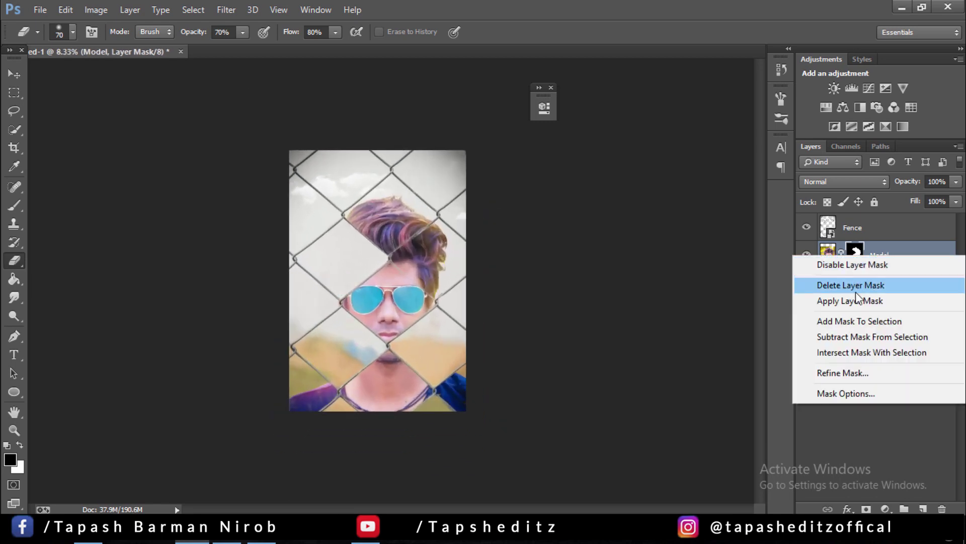
pyautogui.click(859, 299)
pyautogui.click(96, 10)
pyautogui.moveTo(116, 46)
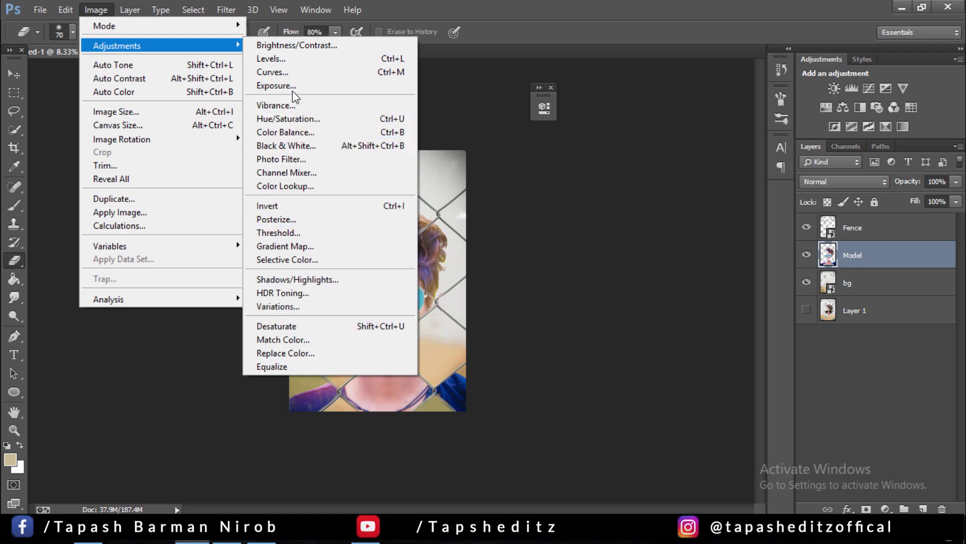
pyautogui.click(302, 259)
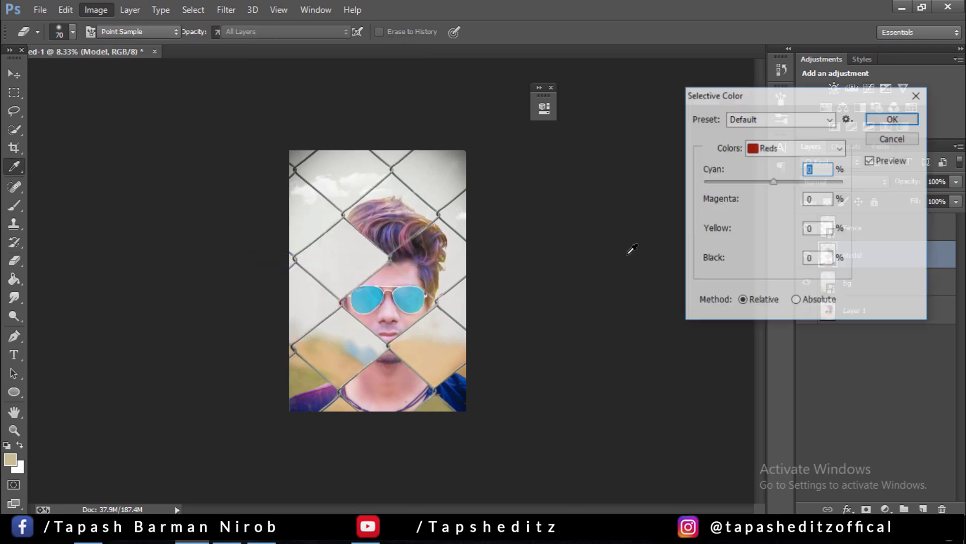
pyautogui.click(795, 148)
pyautogui.click(775, 174)
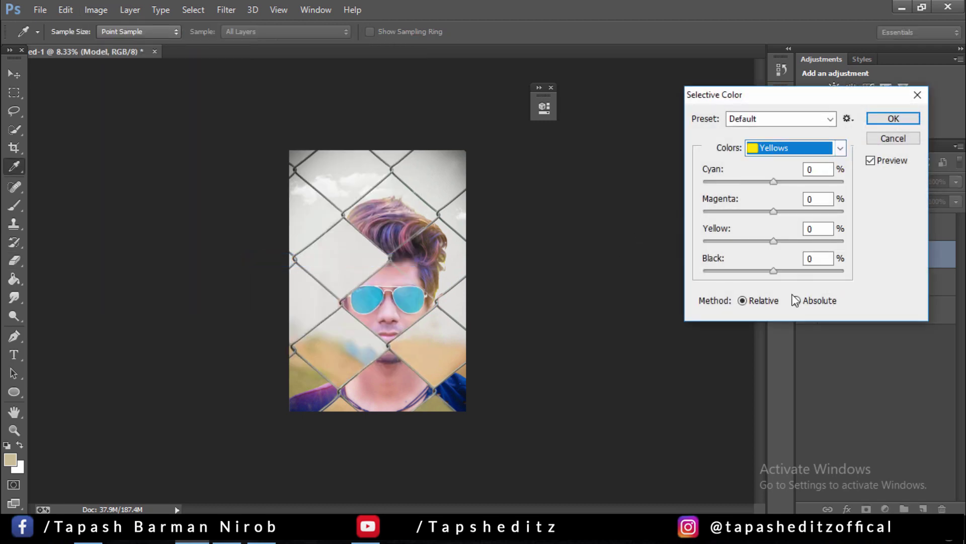
pyautogui.moveTo(775, 273)
pyautogui.mouseDown()
pyautogui.moveTo(660, 264)
pyautogui.moveTo(902, 254)
pyautogui.mouseUp()
pyautogui.moveTo(786, 258); pyautogui.dragTo(648, 261)
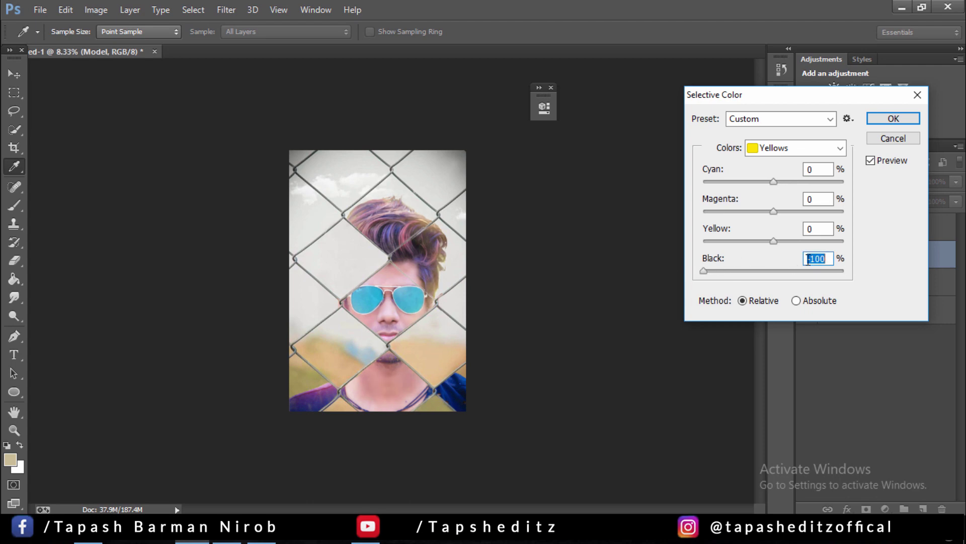
pyautogui.moveTo(774, 241); pyautogui.dragTo(875, 243)
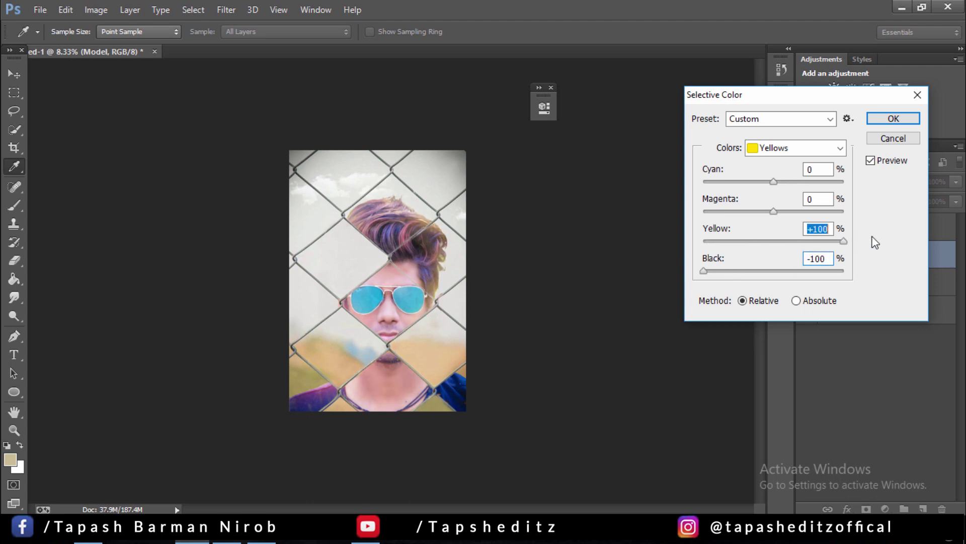
pyautogui.click(895, 120)
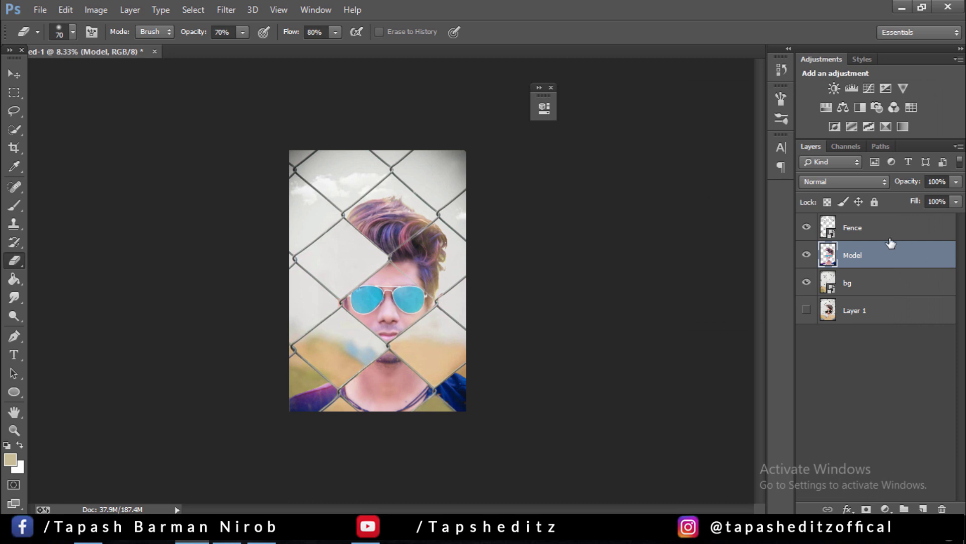
# - From the Fence layer, stamp visible layers into Layer 2 and open the Camera Raw Filter on it
pyautogui.click(876, 232)
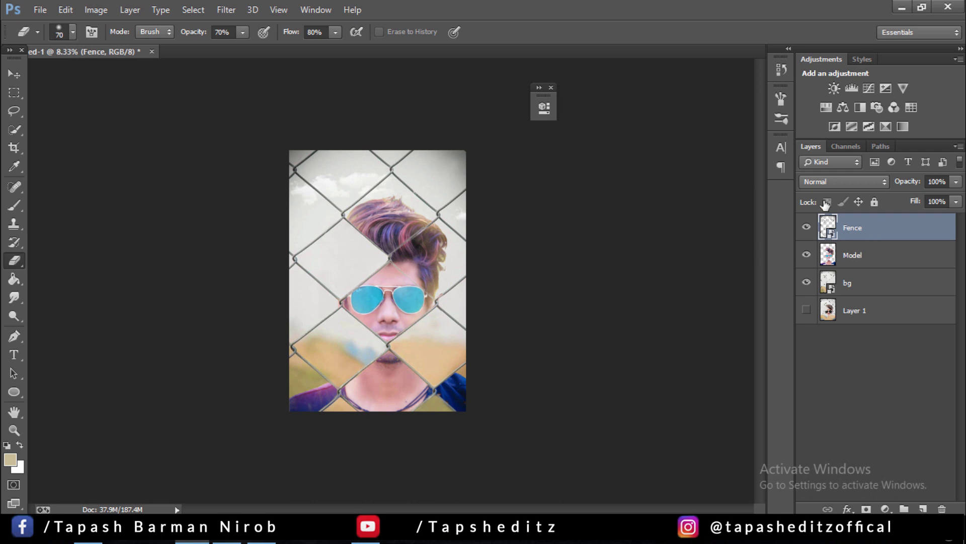
pyautogui.hotkey('ctrl', 'shift', 'alt', 'e')
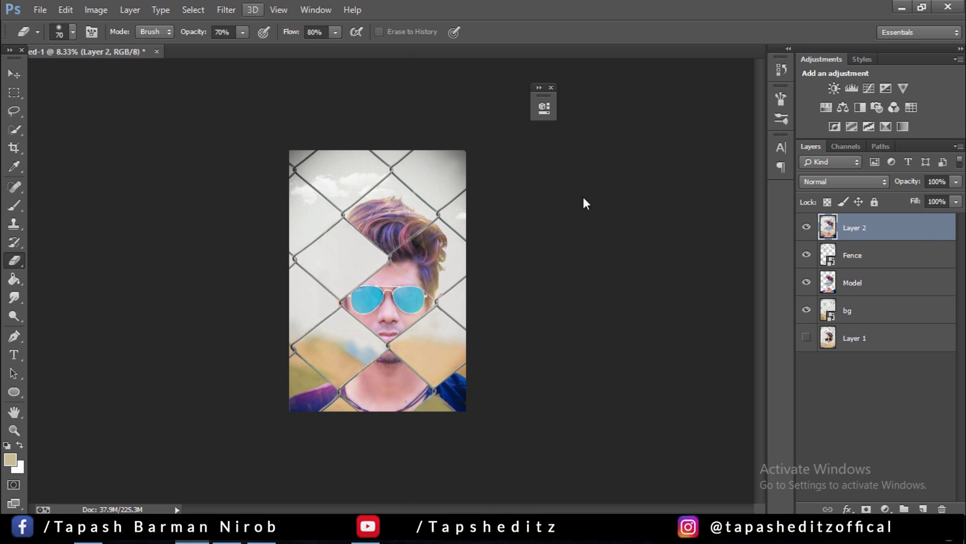
pyautogui.click(225, 10)
pyautogui.click(255, 87)
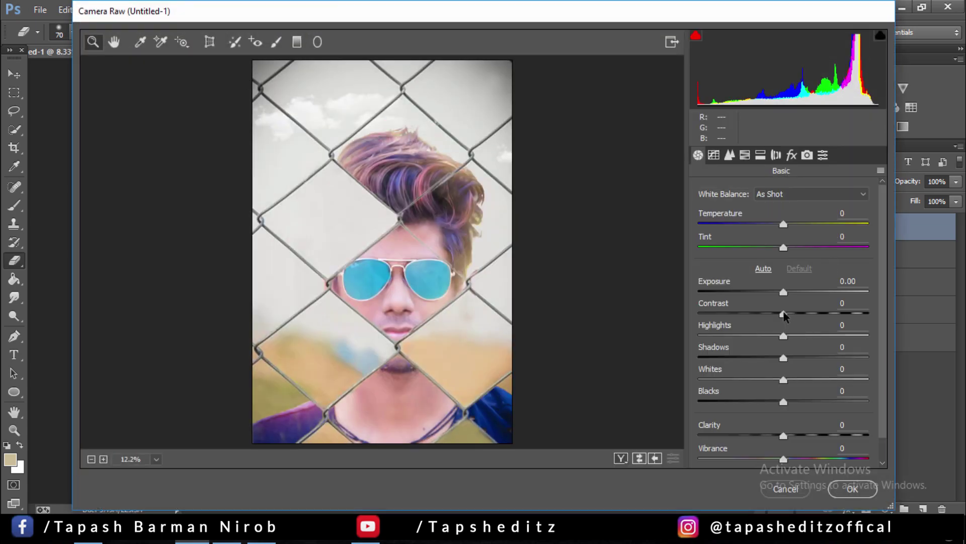
# - Set Contrast -8, Highlights -78, Shadows +6, Blacks -23, Clarity +33, a slightly cooler white balance, and Sharpening 86
pyautogui.moveTo(783, 313); pyautogui.dragTo(794, 307)
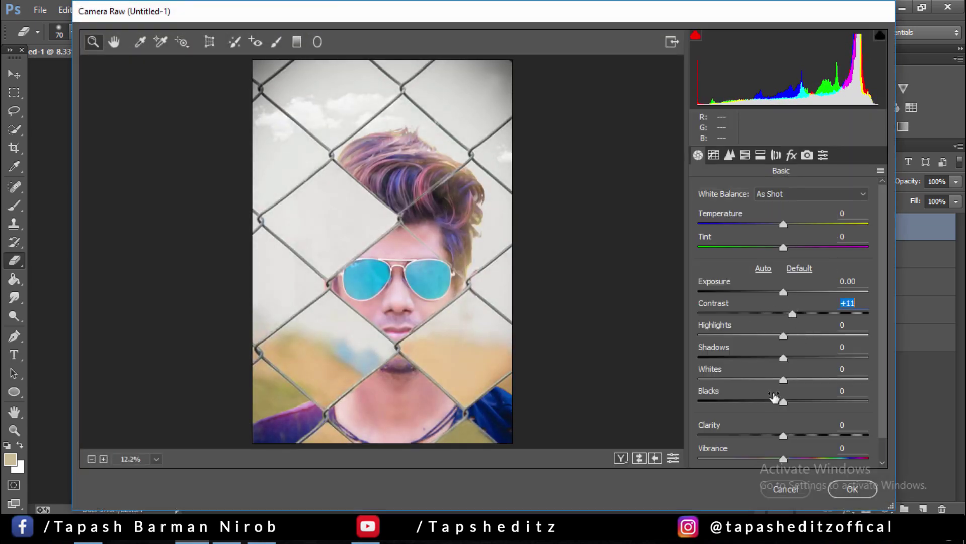
pyautogui.moveTo(783, 436); pyautogui.dragTo(812, 435)
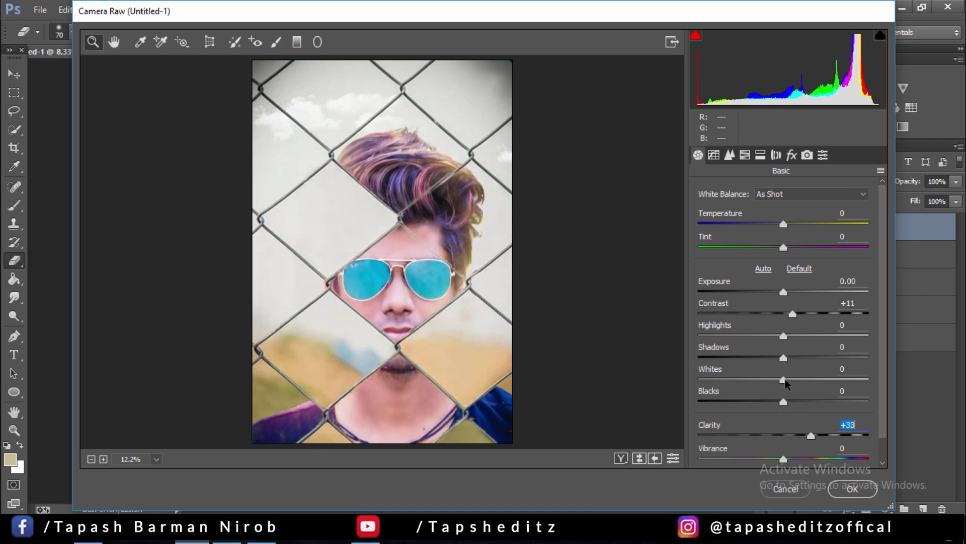
pyautogui.moveTo(783, 358)
pyautogui.mouseDown()
pyautogui.moveTo(764, 357)
pyautogui.moveTo(788, 357)
pyautogui.mouseUp()
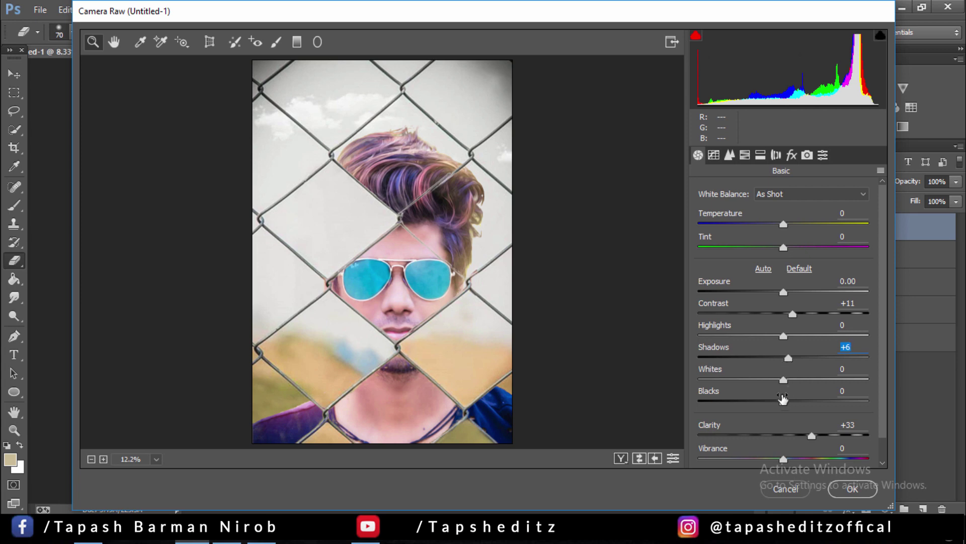
pyautogui.moveTo(787, 404); pyautogui.dragTo(764, 403)
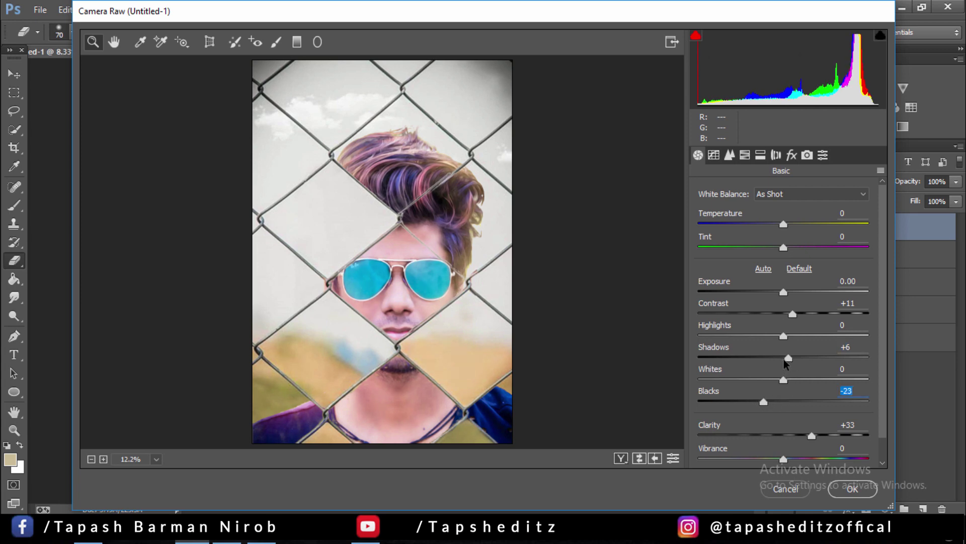
pyautogui.moveTo(783, 336); pyautogui.dragTo(718, 337)
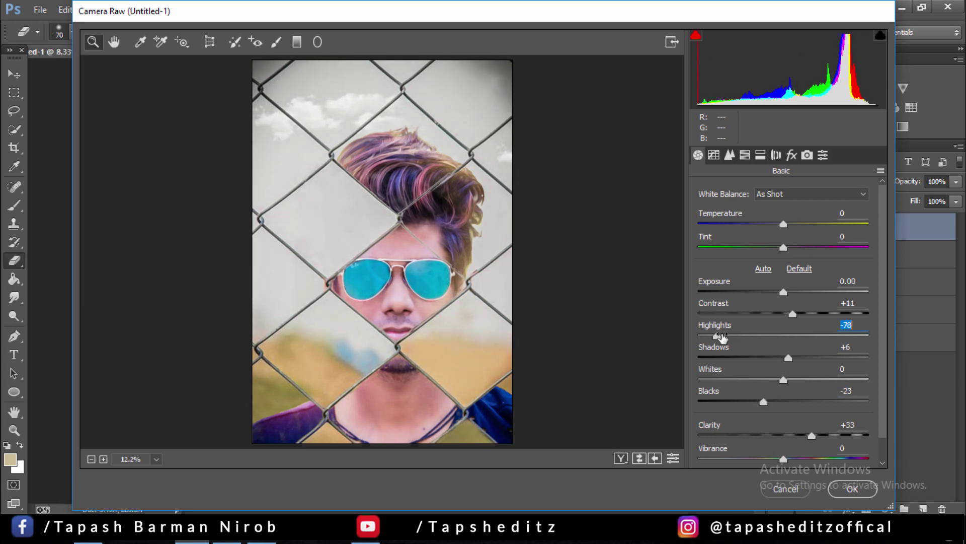
pyautogui.moveTo(783, 314); pyautogui.dragTo(777, 314)
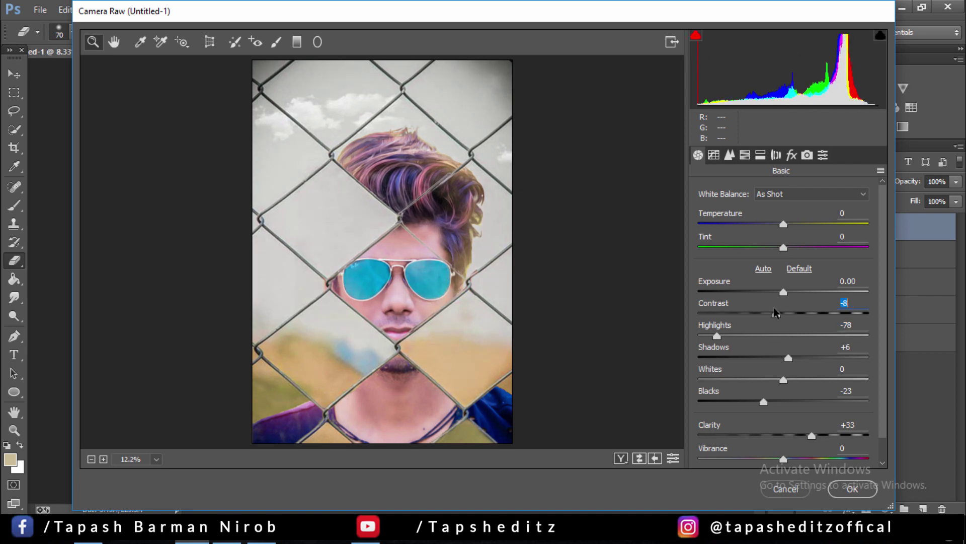
pyautogui.moveTo(785, 224)
pyautogui.mouseDown()
pyautogui.moveTo(775, 239)
pyautogui.moveTo(795, 240)
pyautogui.mouseUp()
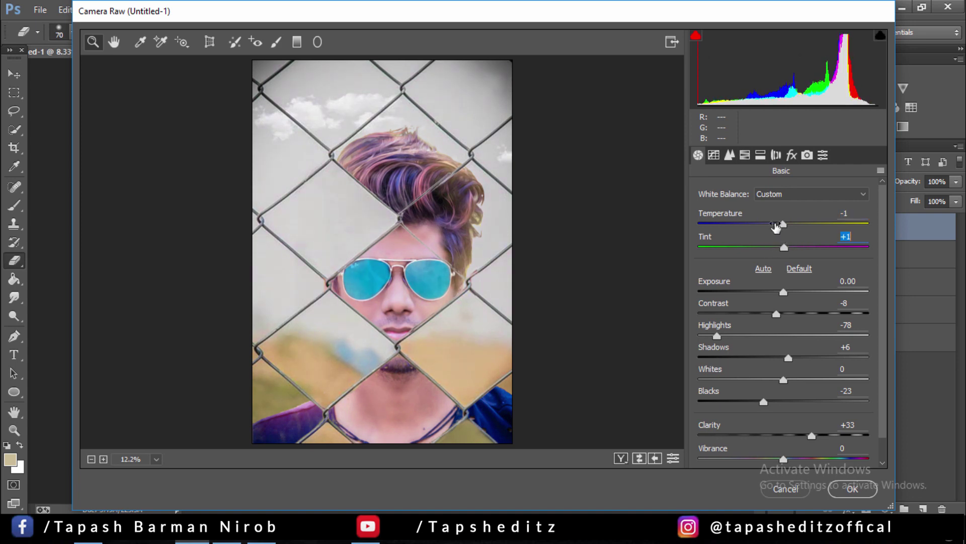
pyautogui.click(730, 156)
pyautogui.moveTo(760, 213); pyautogui.dragTo(794, 212)
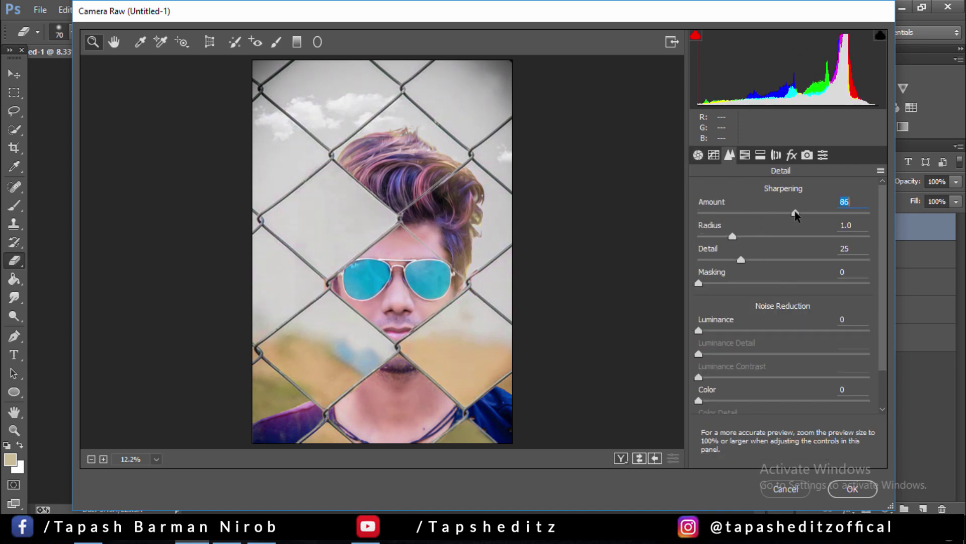
# - In HSL, desaturate Yellows -100 and Greens -43, boost Aquas +61, and shift Greens hue -8
pyautogui.click(746, 155)
pyautogui.moveTo(787, 282); pyautogui.dragTo(786, 281)
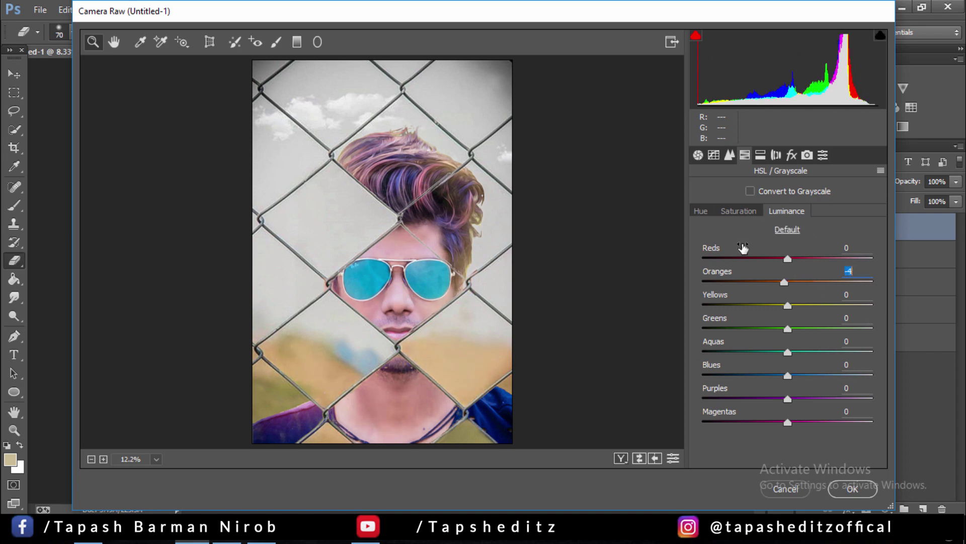
pyautogui.click(738, 210)
pyautogui.click(780, 329)
pyautogui.moveTo(779, 329)
pyautogui.mouseDown()
pyautogui.moveTo(751, 329)
pyautogui.moveTo(762, 302)
pyautogui.moveTo(703, 304)
pyautogui.mouseUp()
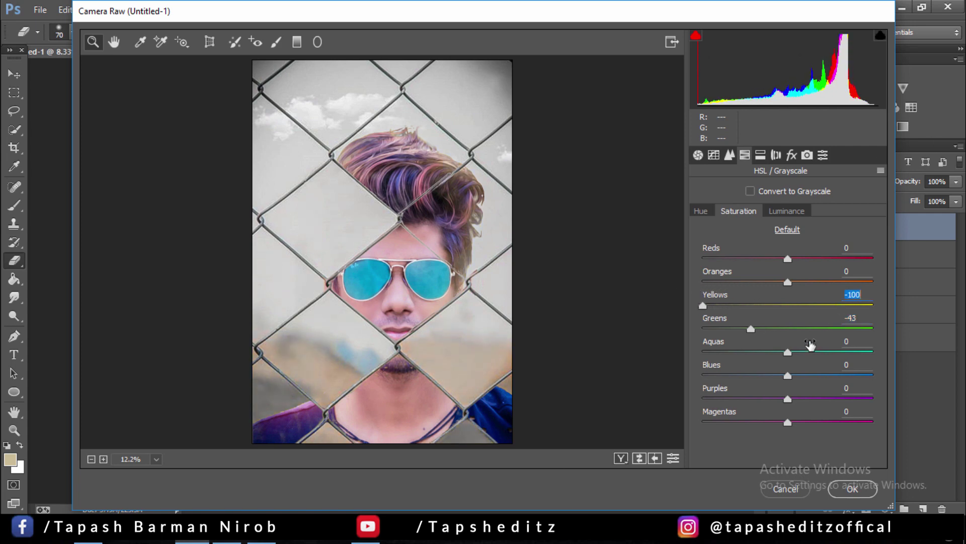
pyautogui.moveTo(788, 352)
pyautogui.mouseDown()
pyautogui.moveTo(699, 353)
pyautogui.moveTo(839, 352)
pyautogui.mouseUp()
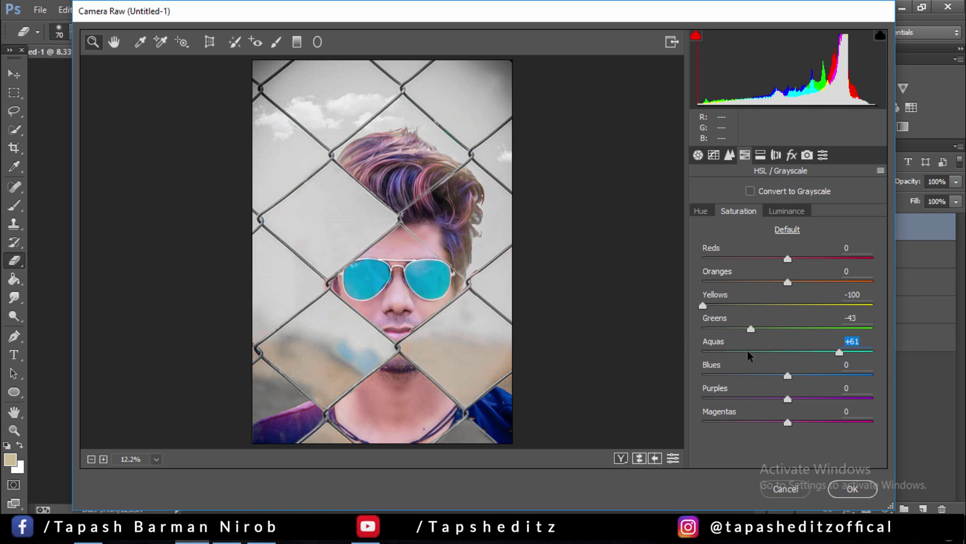
pyautogui.click(701, 211)
pyautogui.moveTo(781, 330)
pyautogui.mouseDown()
pyautogui.moveTo(759, 328)
pyautogui.moveTo(822, 329)
pyautogui.moveTo(781, 328)
pyautogui.moveTo(781, 306)
pyautogui.moveTo(830, 305)
pyautogui.mouseUp()
# - Add a -34 edge vignette and Dehaze +10, then apply the Camera Raw filter
pyautogui.click(792, 155)
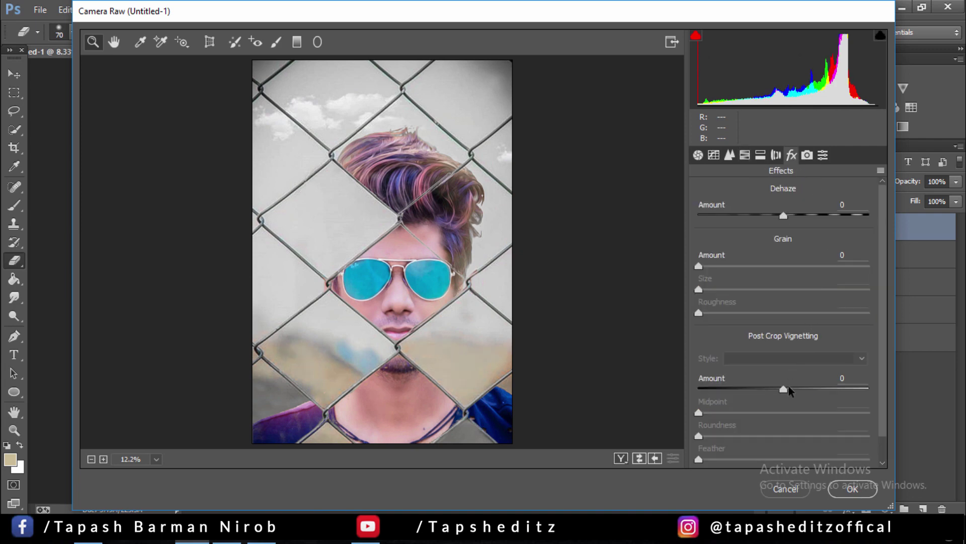
pyautogui.moveTo(780, 391)
pyautogui.mouseDown()
pyautogui.moveTo(744, 389)
pyautogui.moveTo(756, 384)
pyautogui.mouseUp()
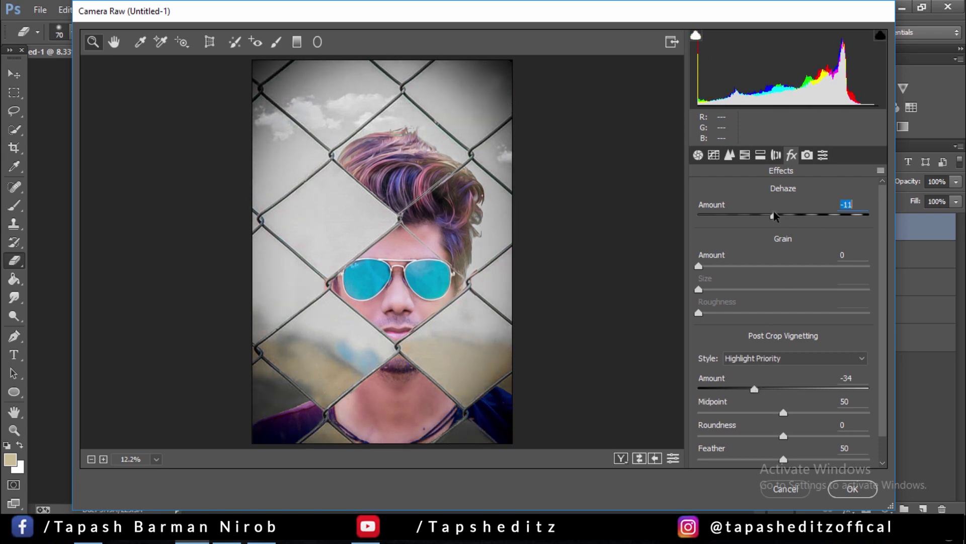
pyautogui.moveTo(789, 216)
pyautogui.mouseDown()
pyautogui.moveTo(826, 215)
pyautogui.moveTo(784, 214)
pyautogui.moveTo(792, 213)
pyautogui.mouseUp()
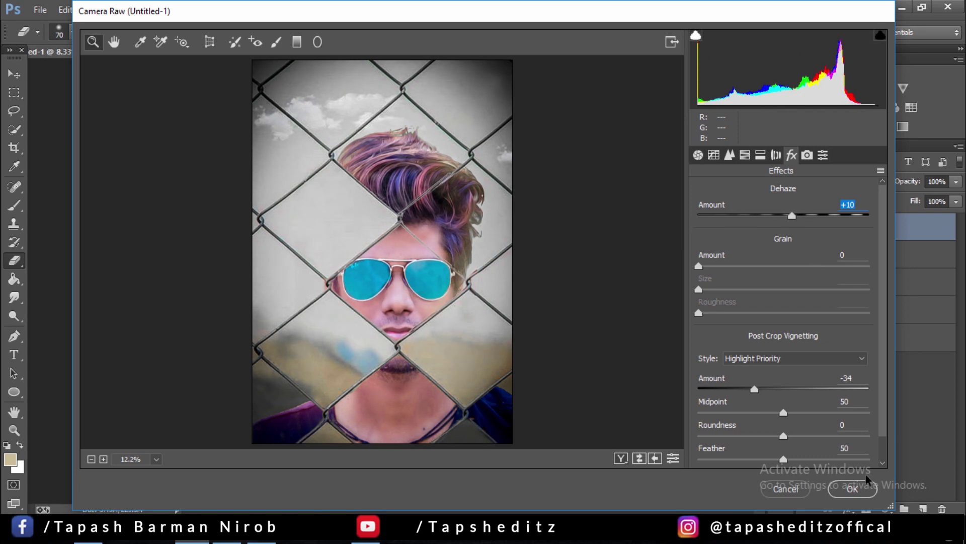
pyautogui.click(856, 491)
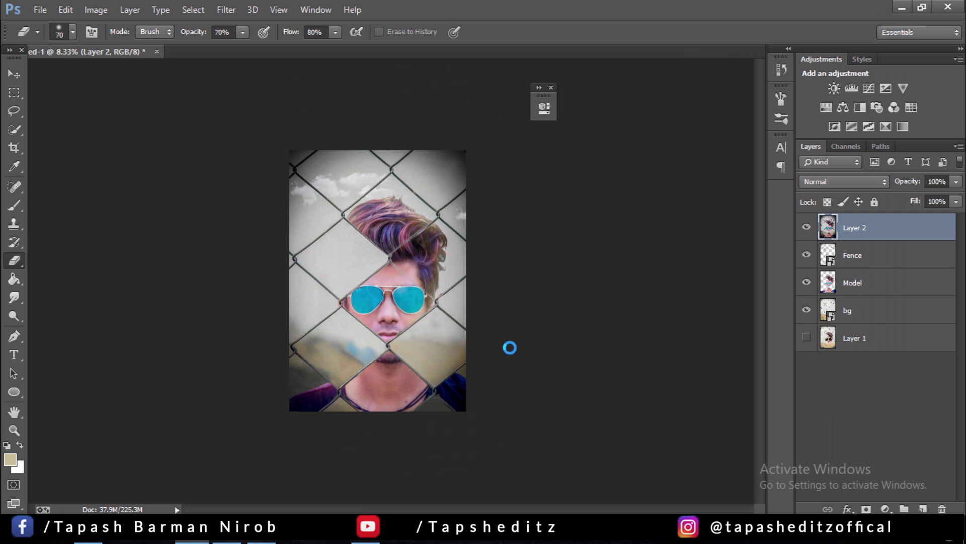
pyautogui.hotkey('ctrl', '+')
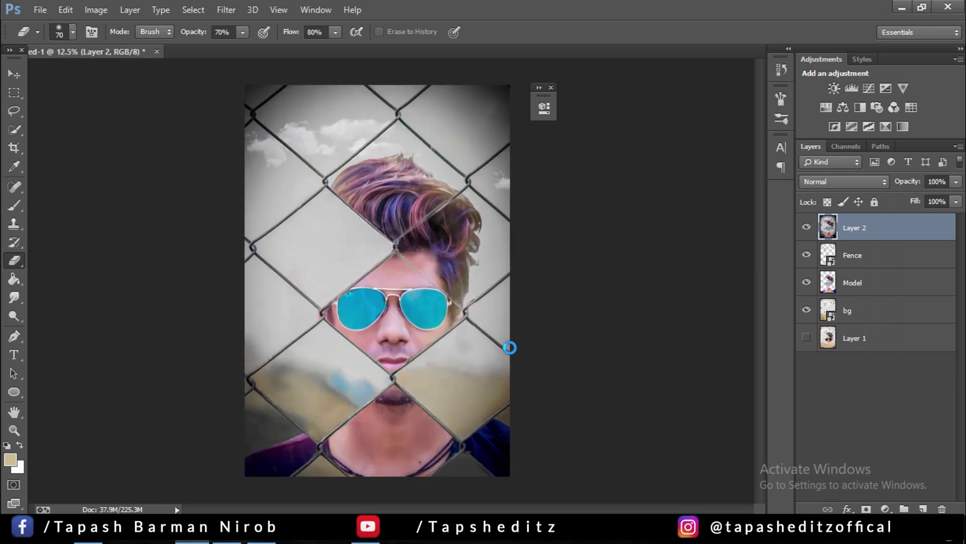